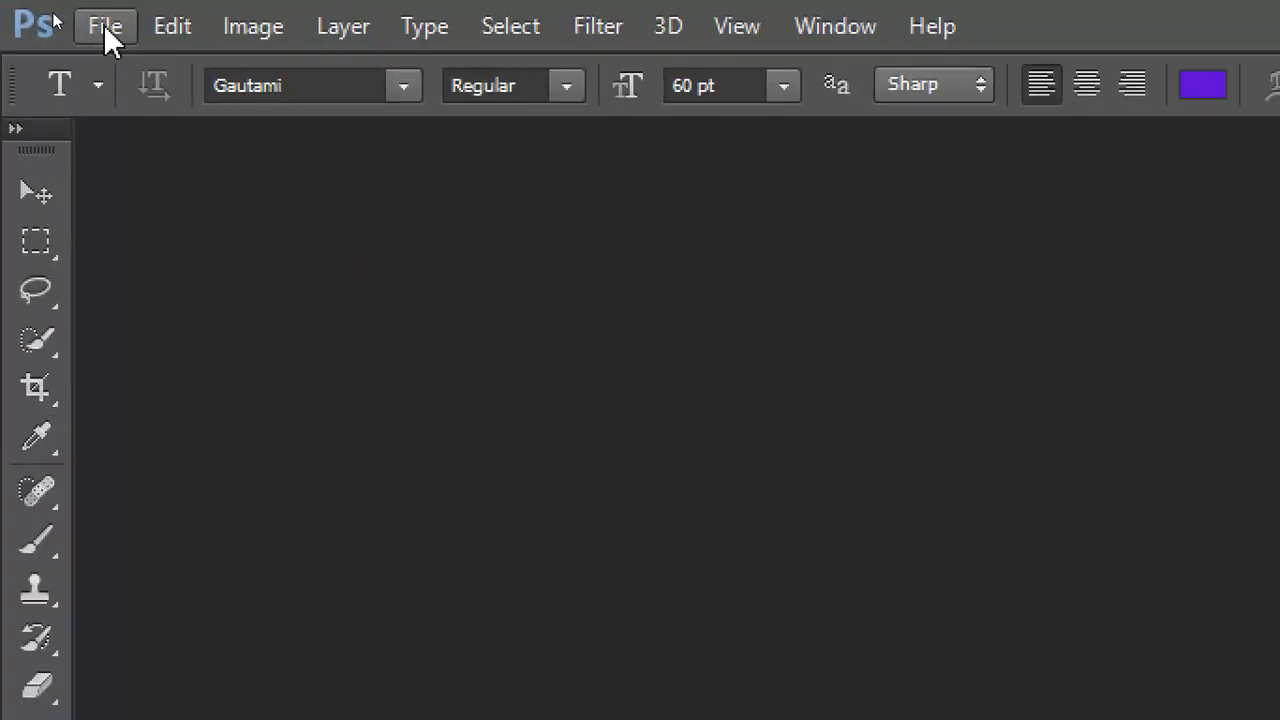
# - Create a new document from the International Paper preset: A4, 210 × 297 mm, 300 ppi
pyautogui.click(53, 14)
pyautogui.click(123, 63)
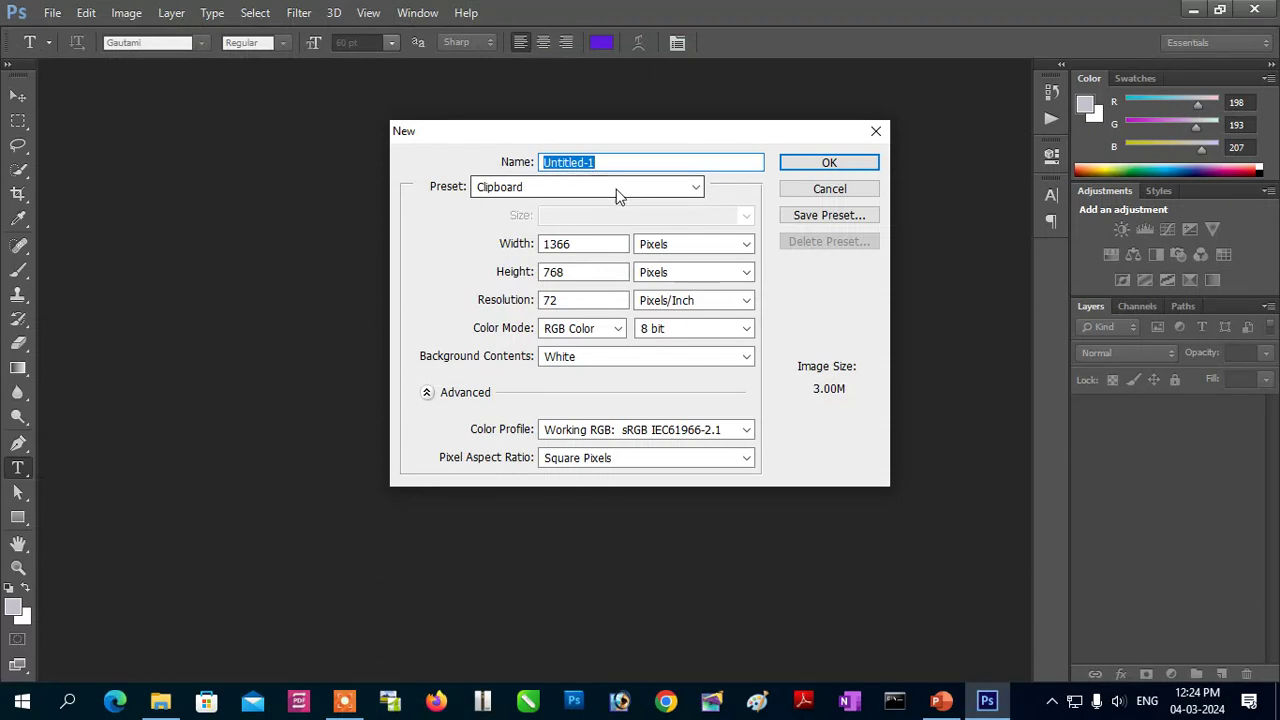
pyautogui.click(614, 188)
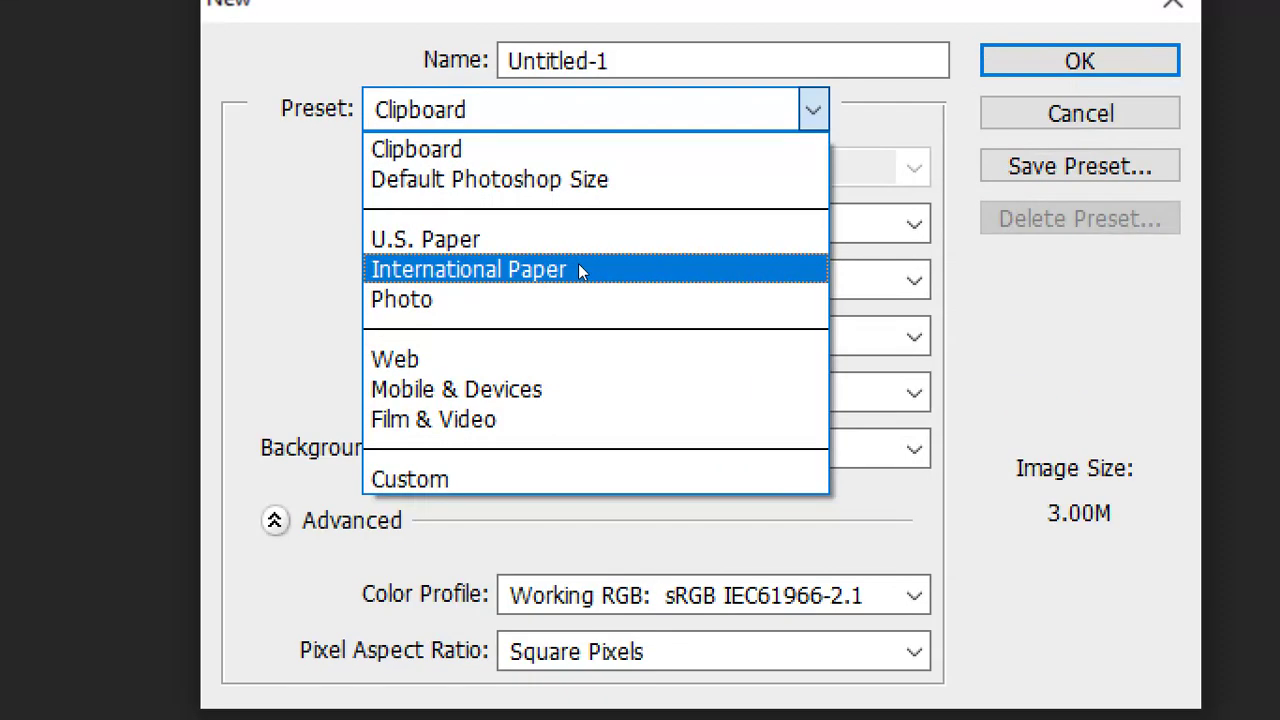
pyautogui.click(580, 268)
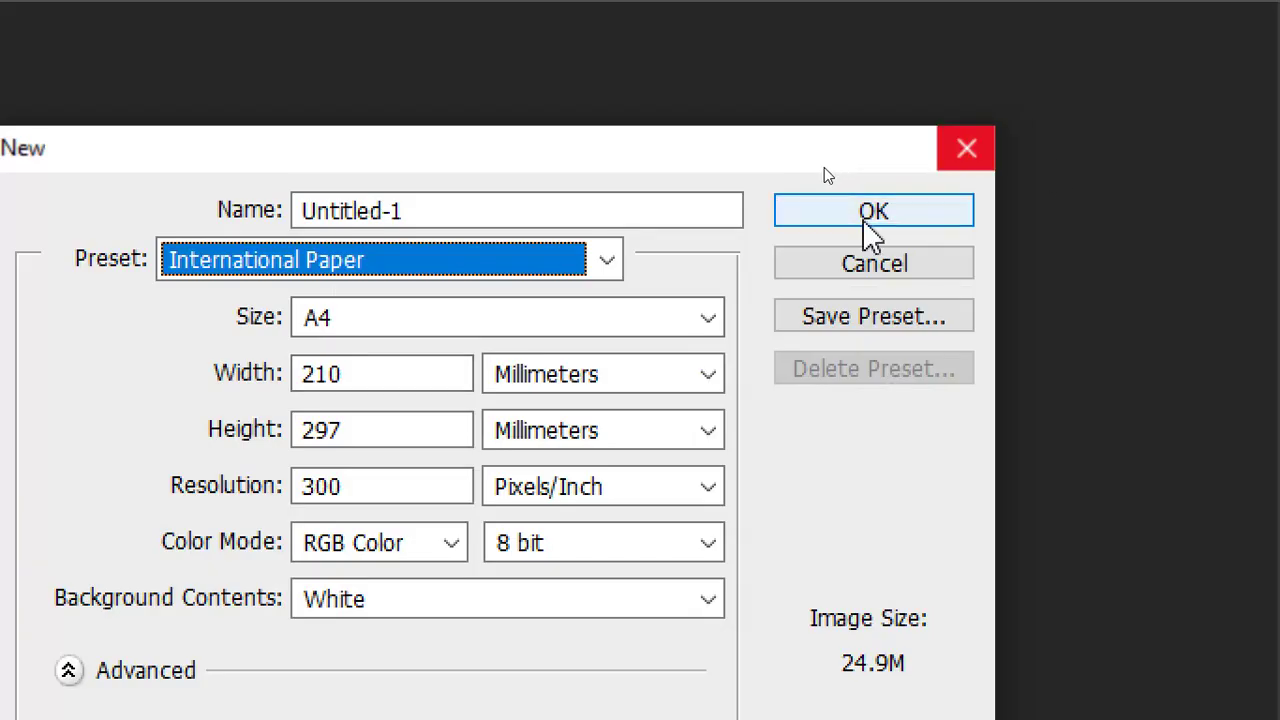
pyautogui.click(866, 219)
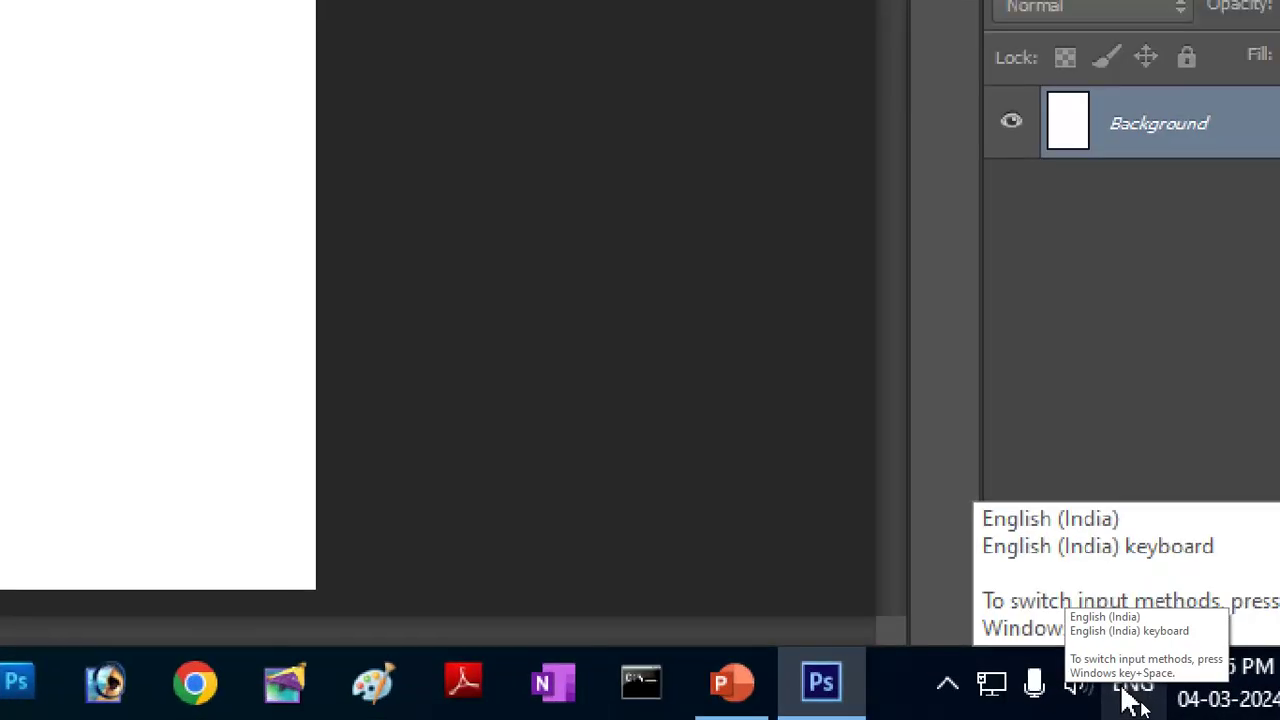
# - Switch the Windows input language from English (India) to Telugu – Google Input Tools
pyautogui.click(1124, 692)
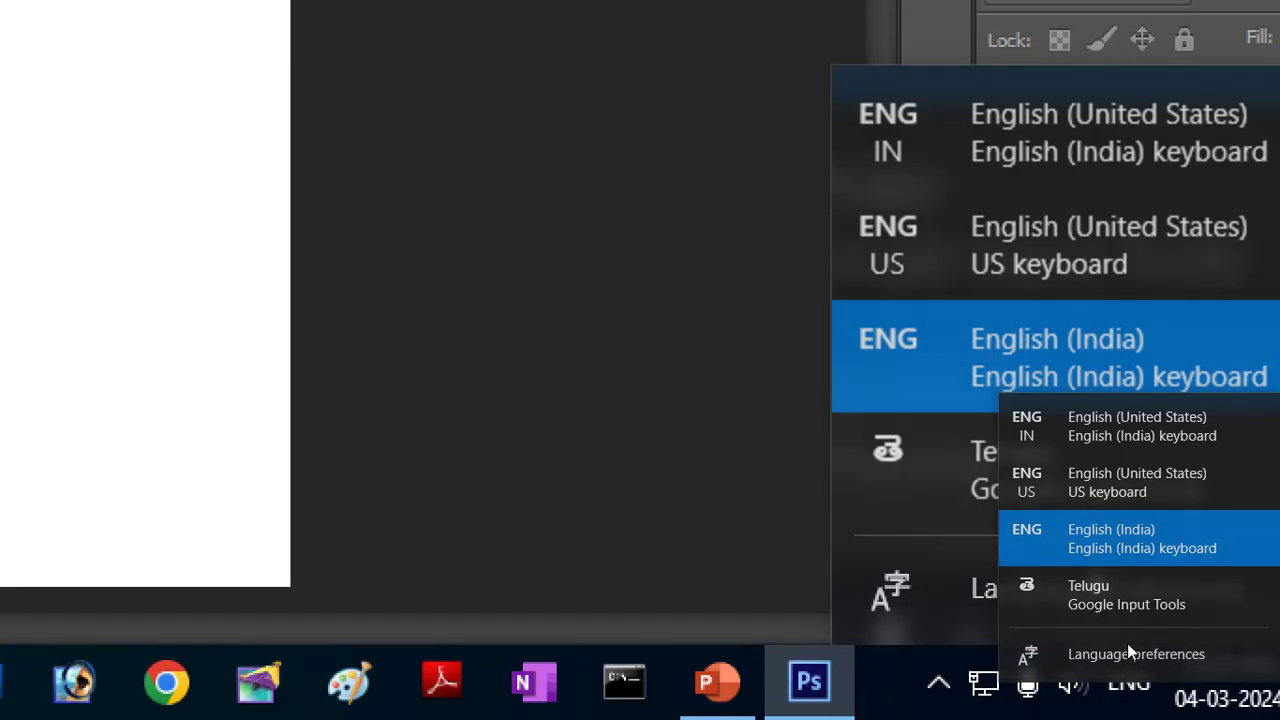
pyautogui.click(1130, 652)
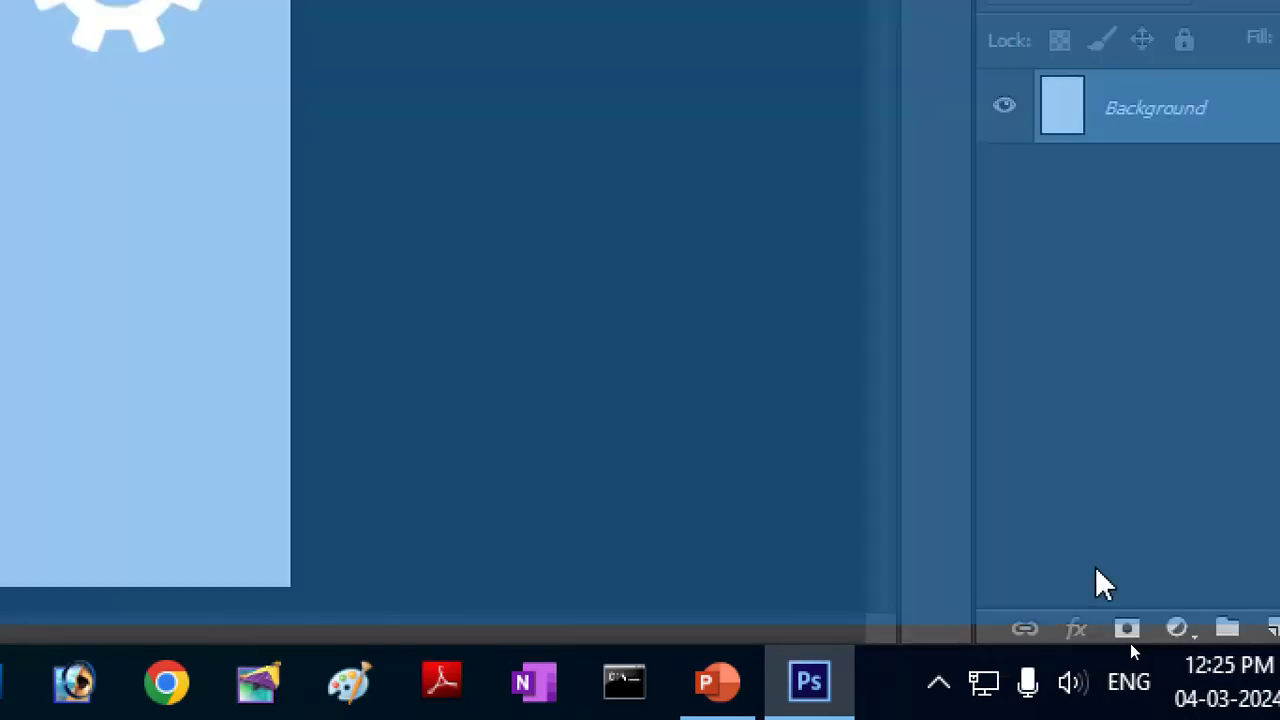
pyautogui.hotkey('ctrl', '4')
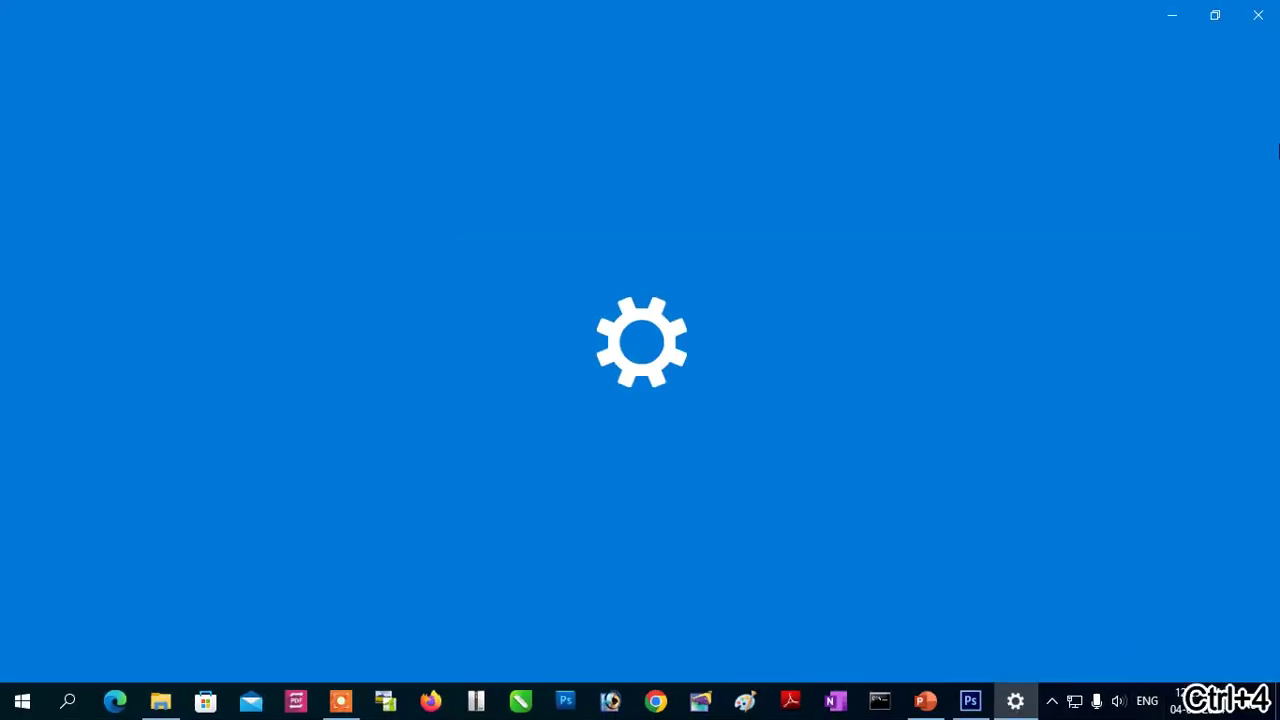
pyautogui.click(1258, 15)
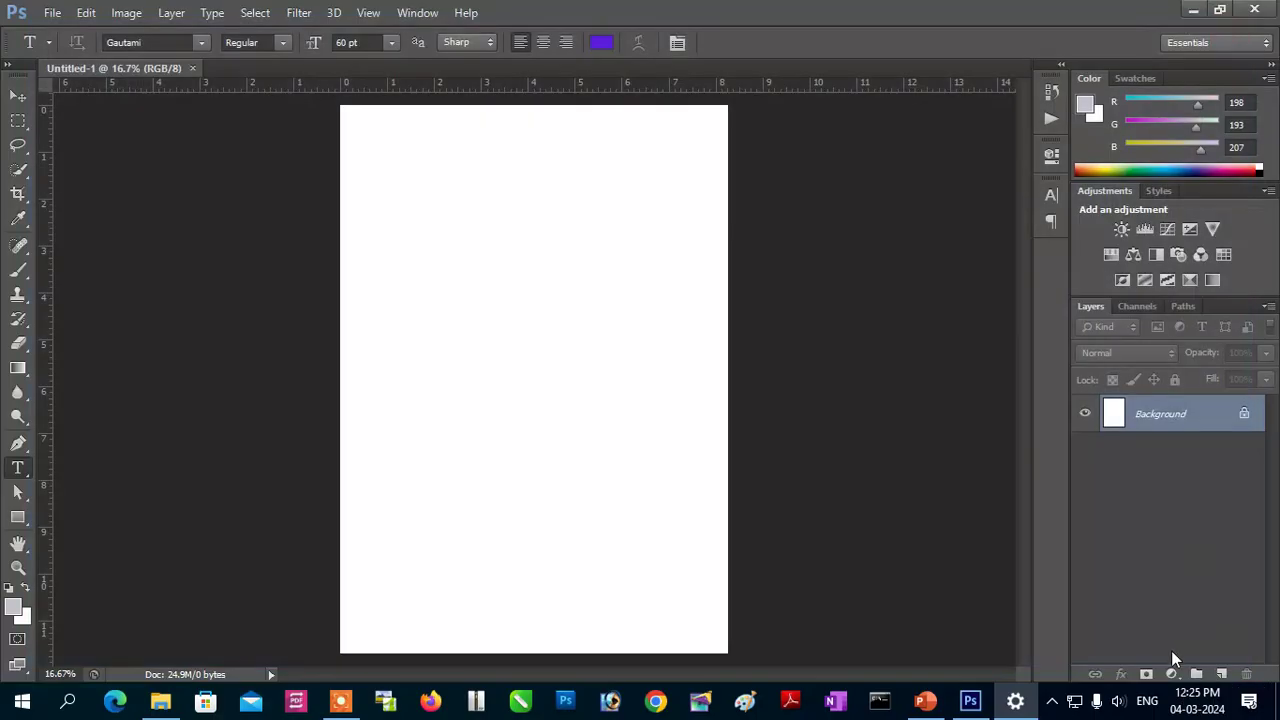
pyautogui.click(1147, 700)
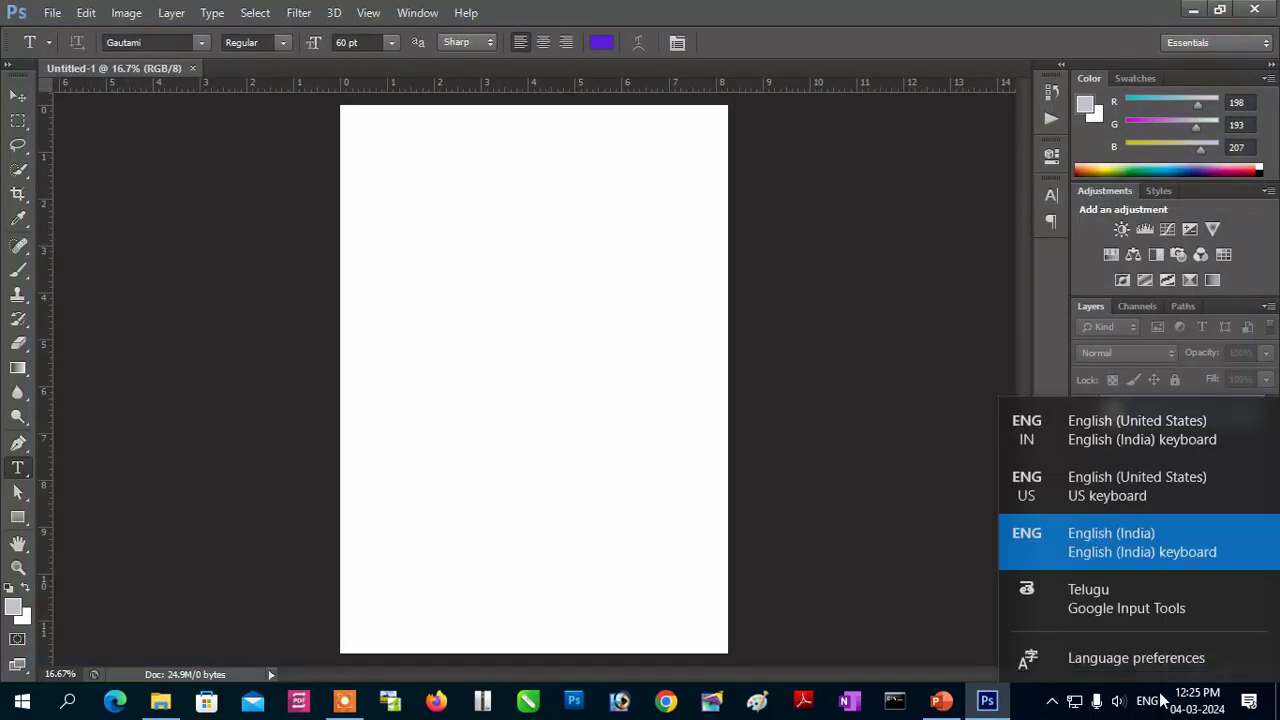
pyautogui.click(1099, 595)
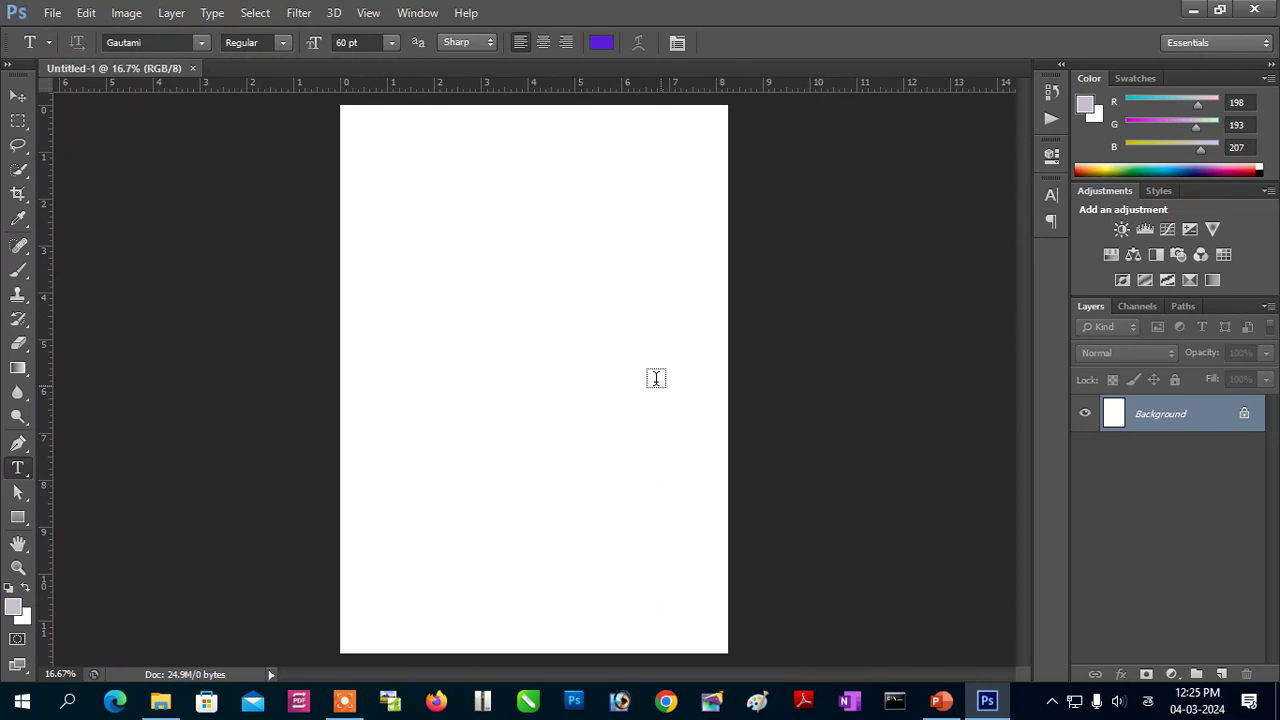
# - Type purple Telugu రాజు and రాణి on two lines in a text box, then nudge it right
pyautogui.moveTo(656, 378); pyautogui.dragTo(377, 280)
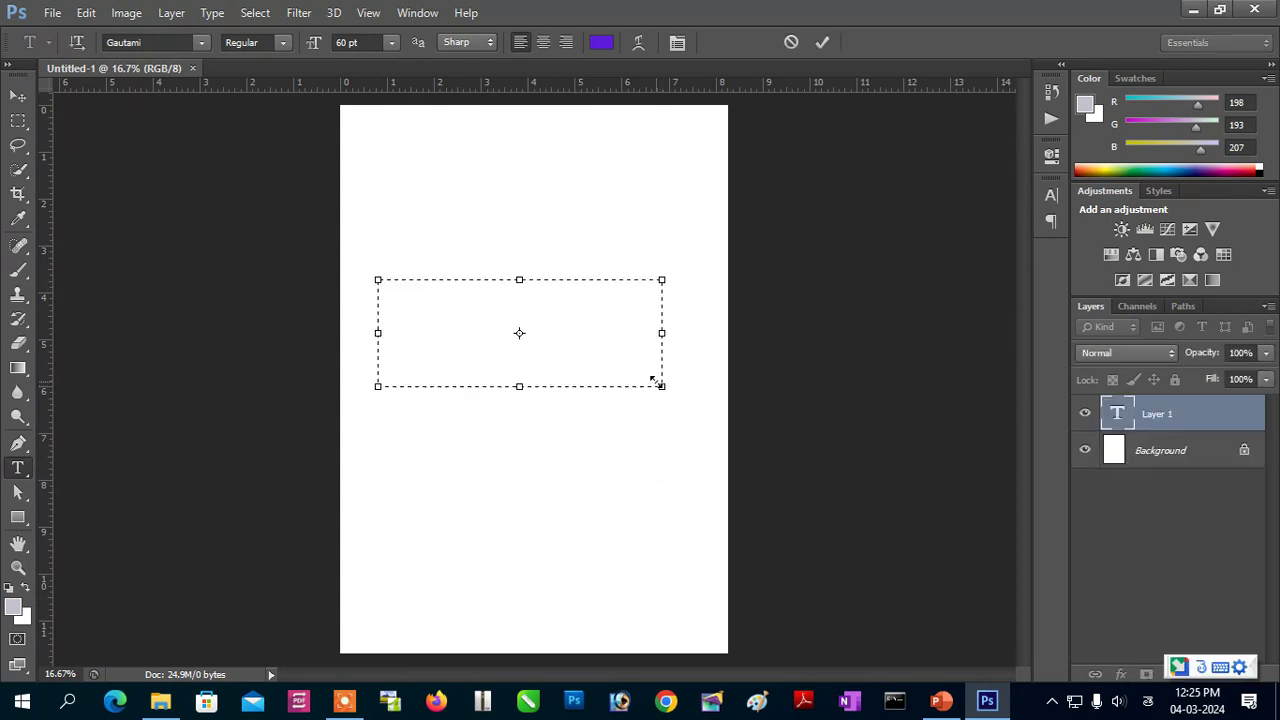
pyautogui.write('raju')
pyautogui.press('Return')
pyautogui.press('Return')
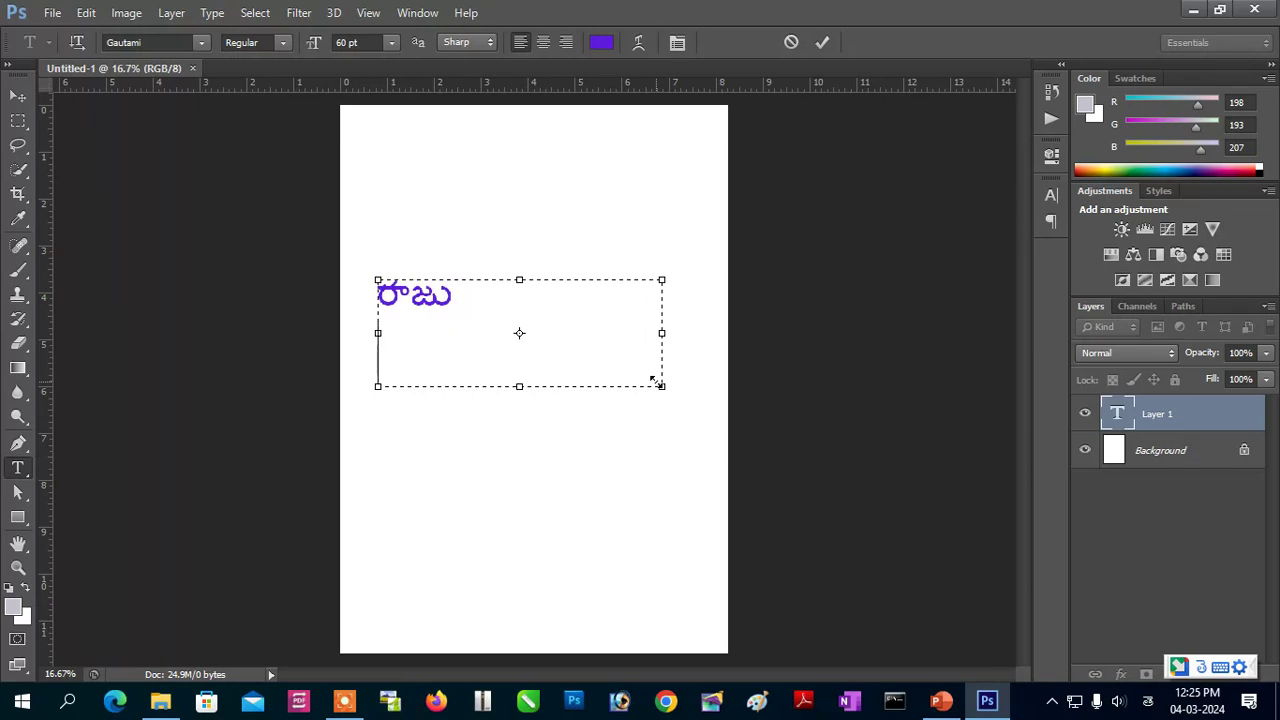
pyautogui.write('rani')
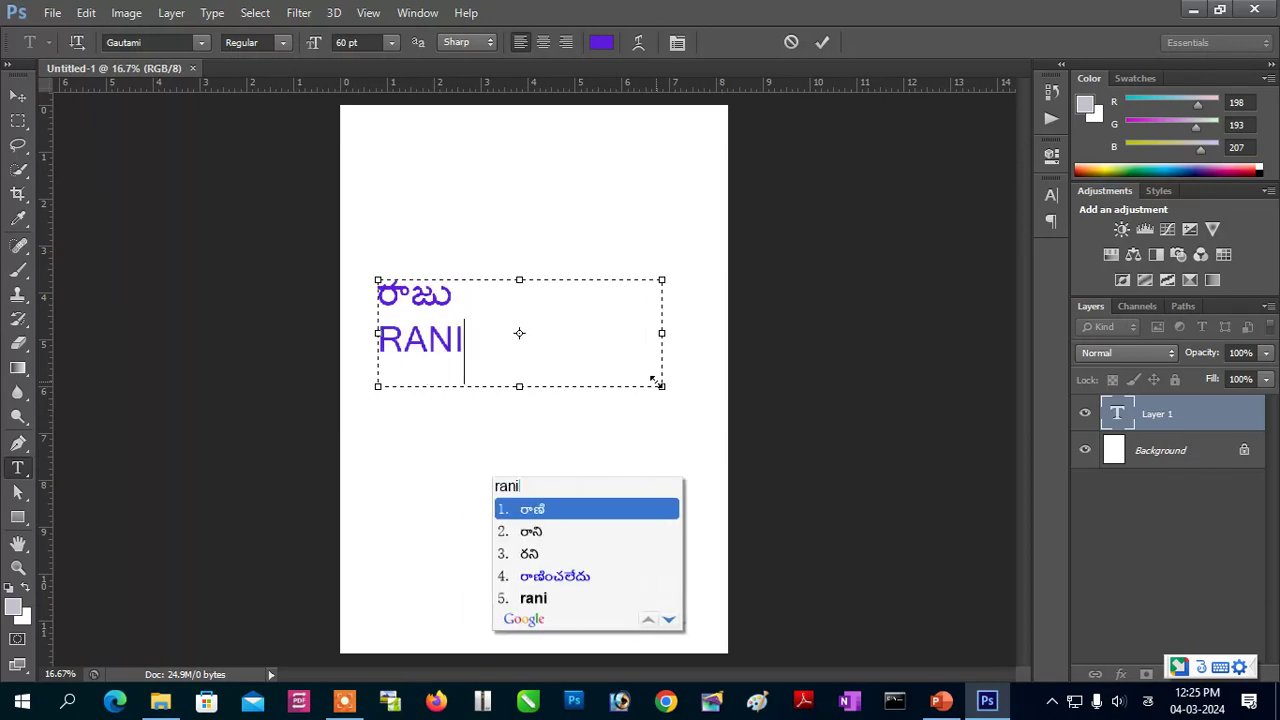
pyautogui.press('Return')
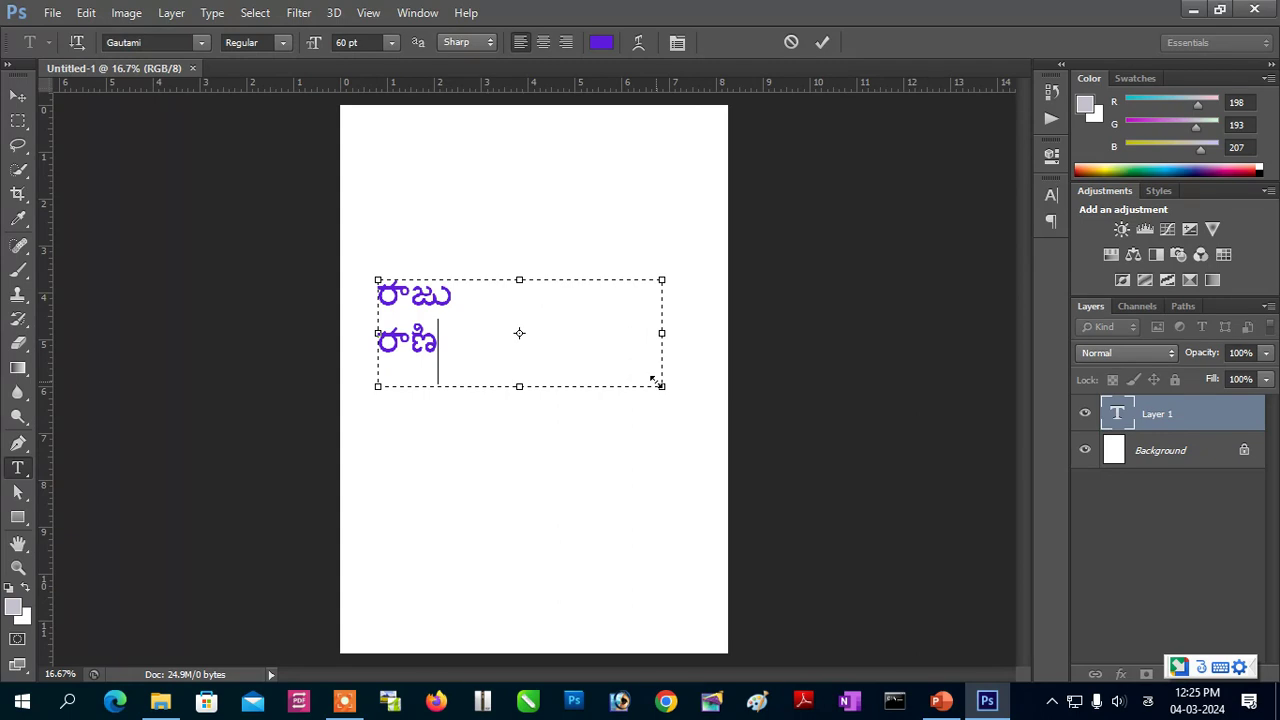
pyautogui.click(24, 95)
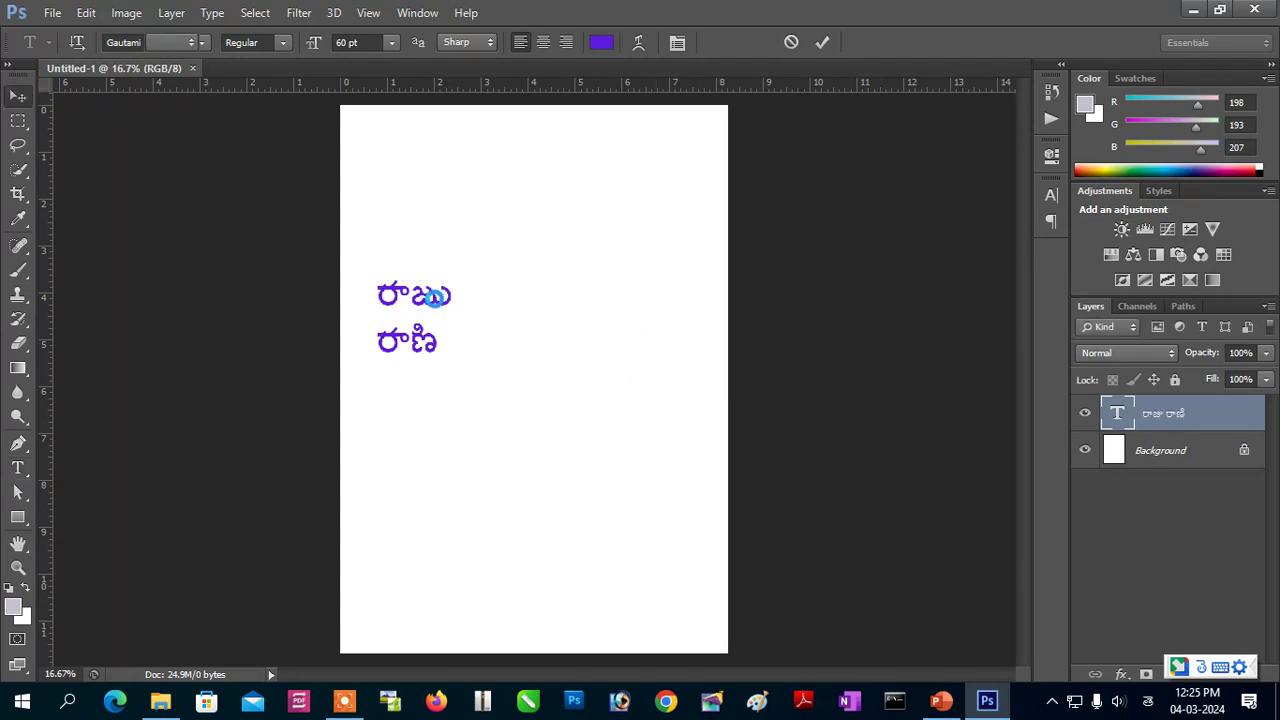
pyautogui.moveTo(459, 320)
pyautogui.mouseDown()
pyautogui.moveTo(525, 323)
pyautogui.moveTo(512, 320)
pyautogui.moveTo(522, 256)
pyautogui.mouseUp()
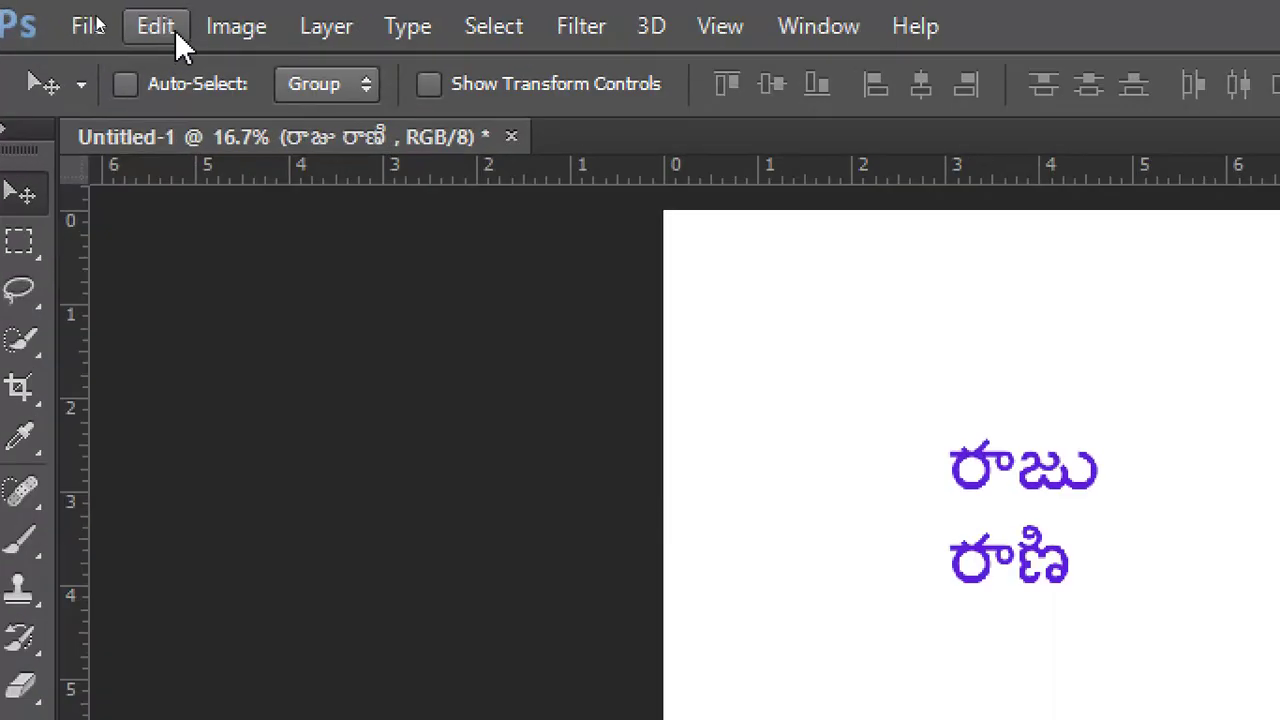
# - Set the text engine in Type preferences to Middle Eastern and confirm
pyautogui.click(175, 30)
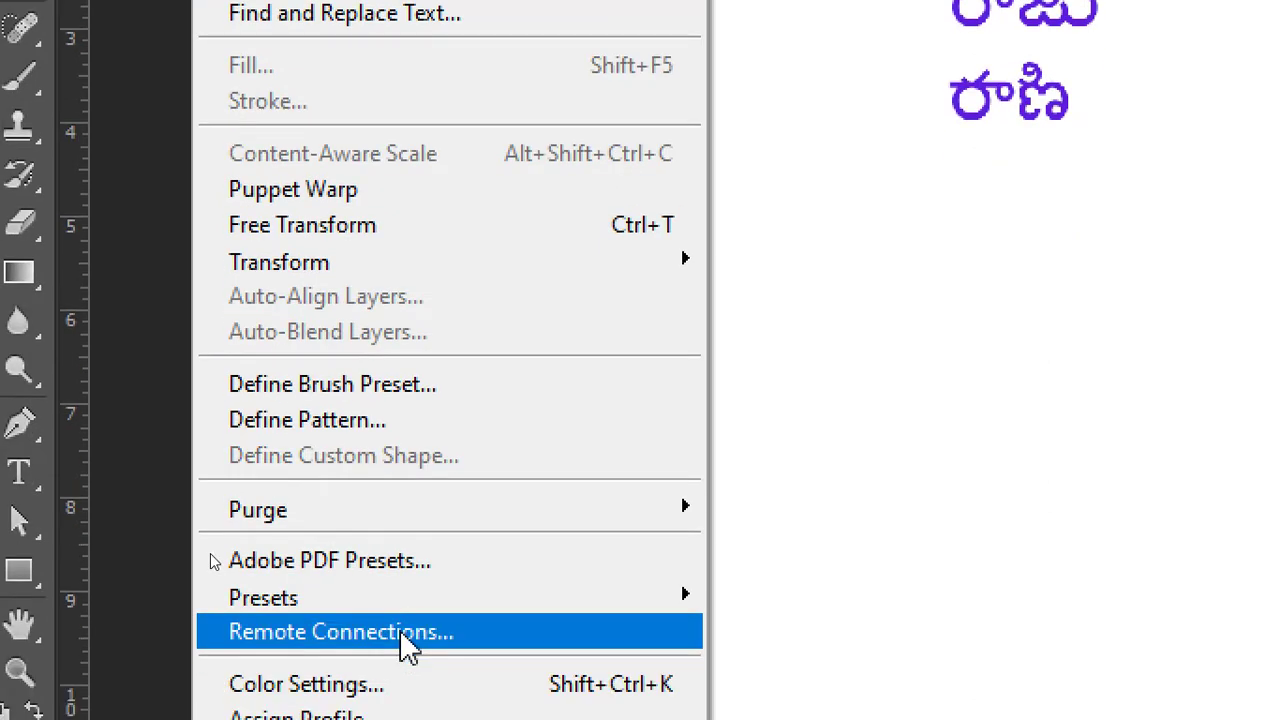
pyautogui.moveTo(300, 627)
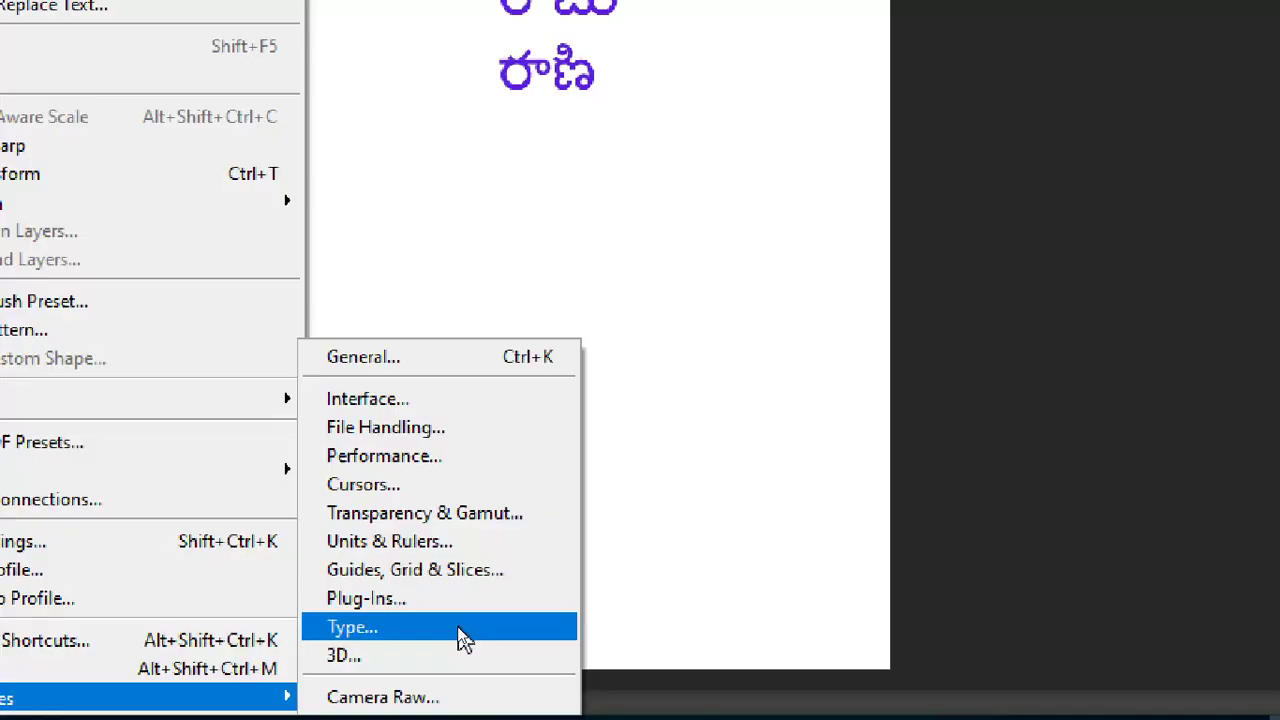
pyautogui.click(910, 555)
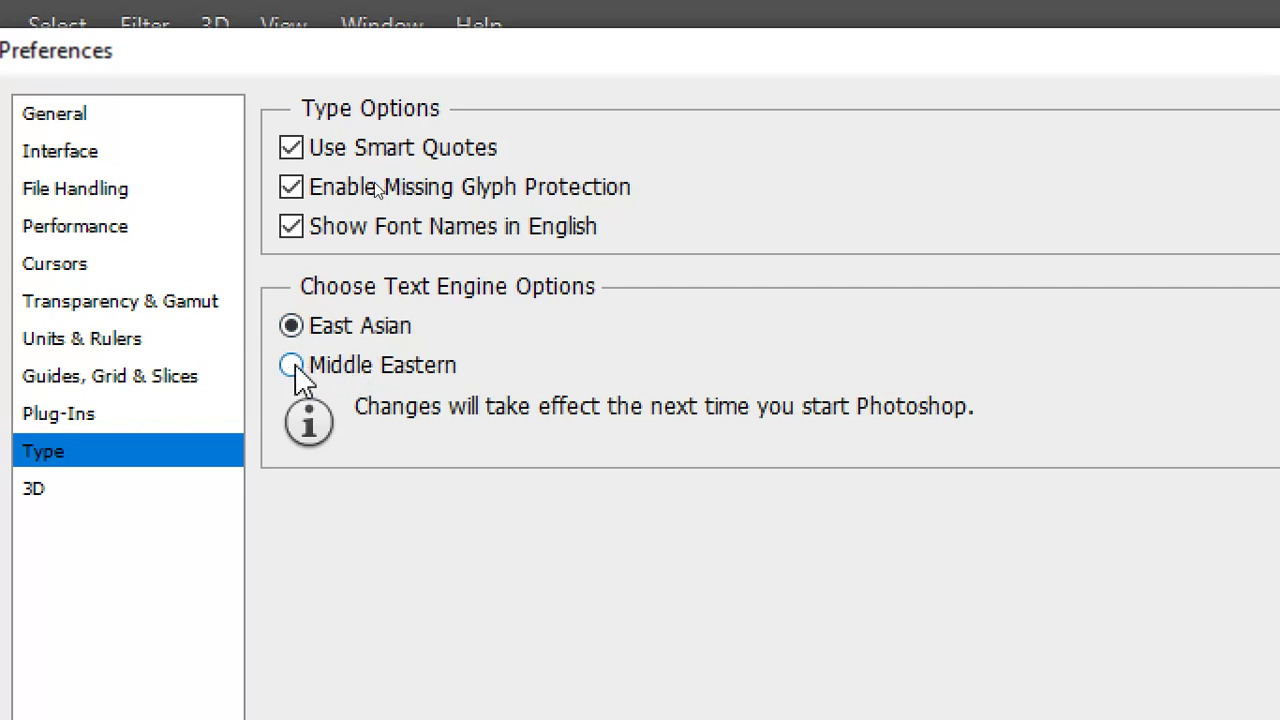
pyautogui.click(292, 365)
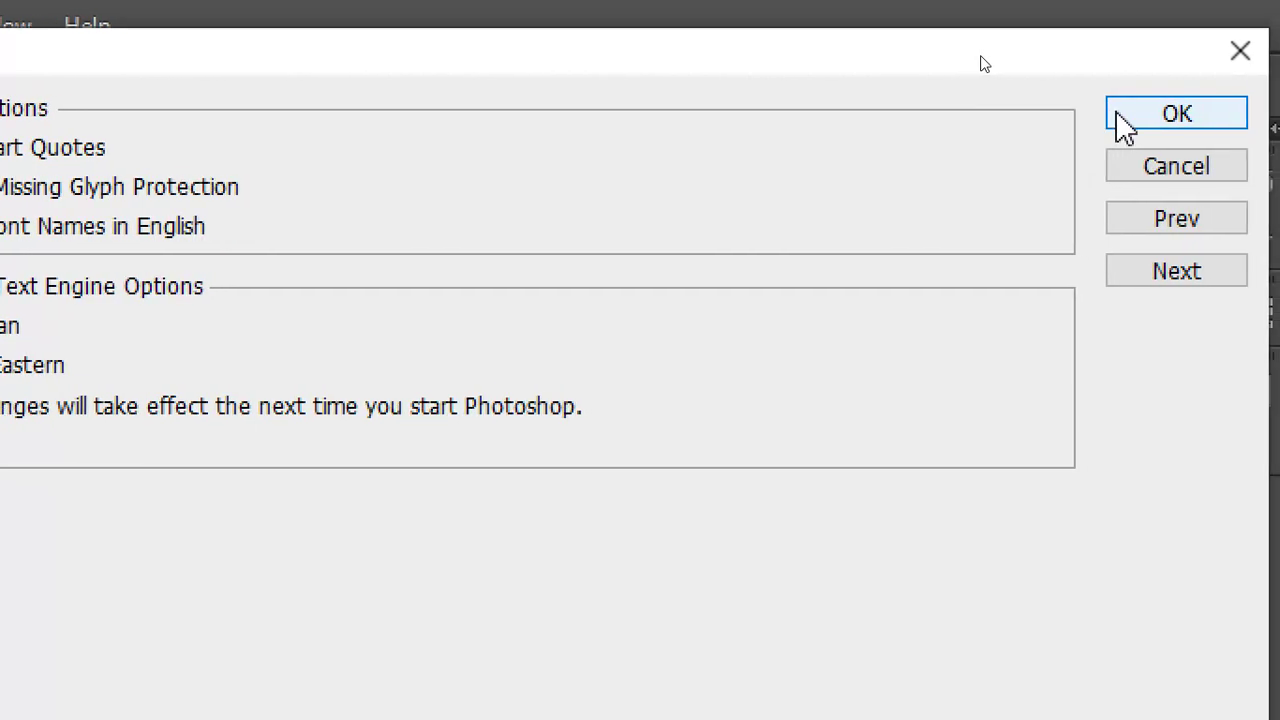
pyautogui.click(1124, 120)
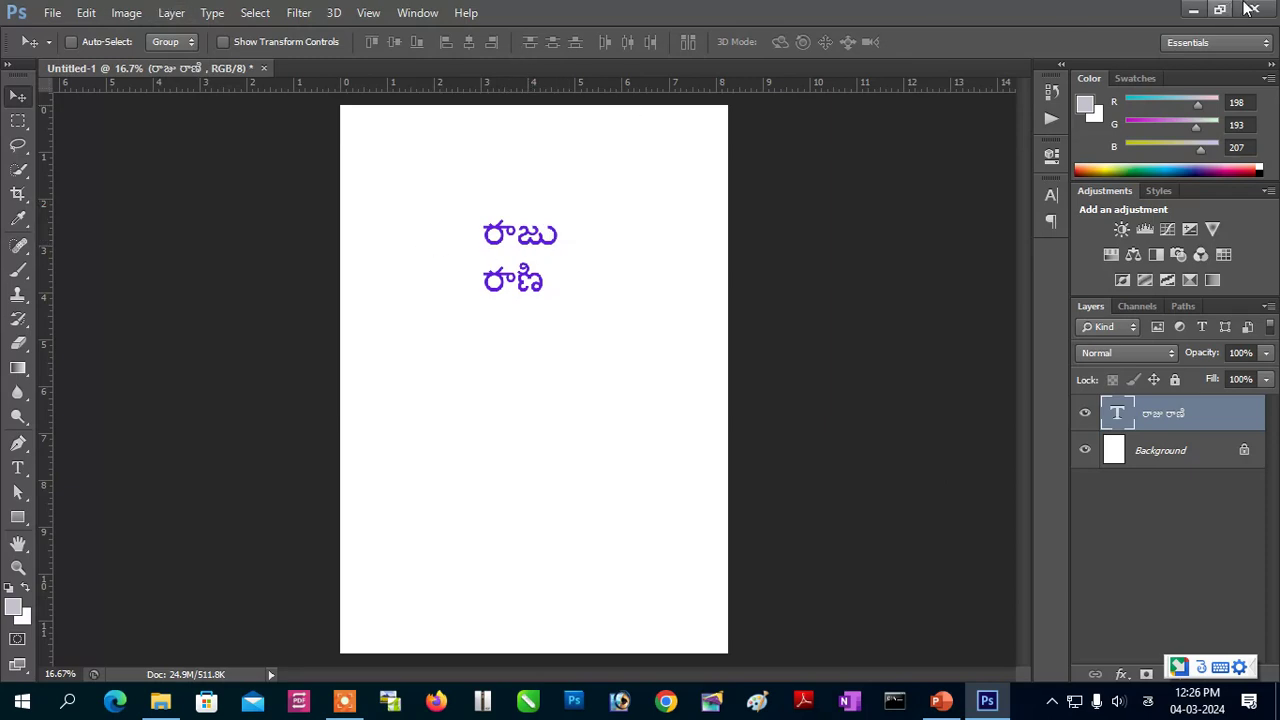
# - Close Untitled-1, discarding its unsaved changes
pyautogui.click(265, 68)
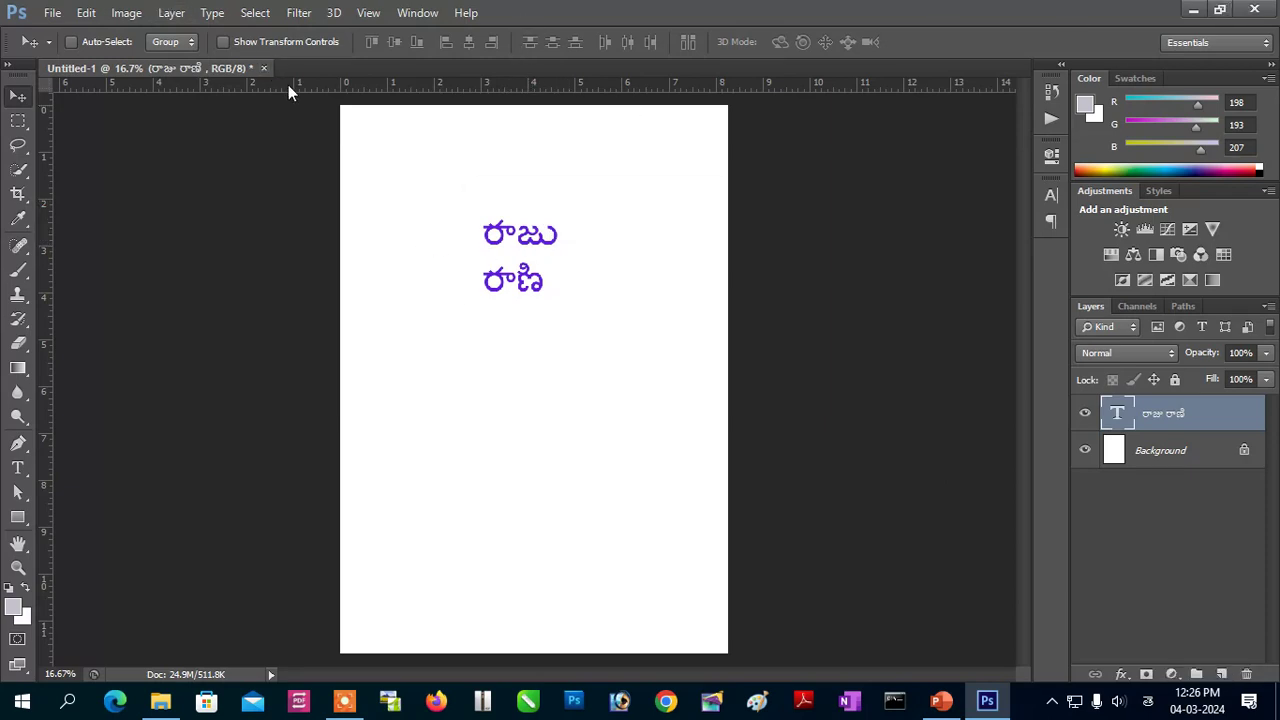
pyautogui.click(641, 277)
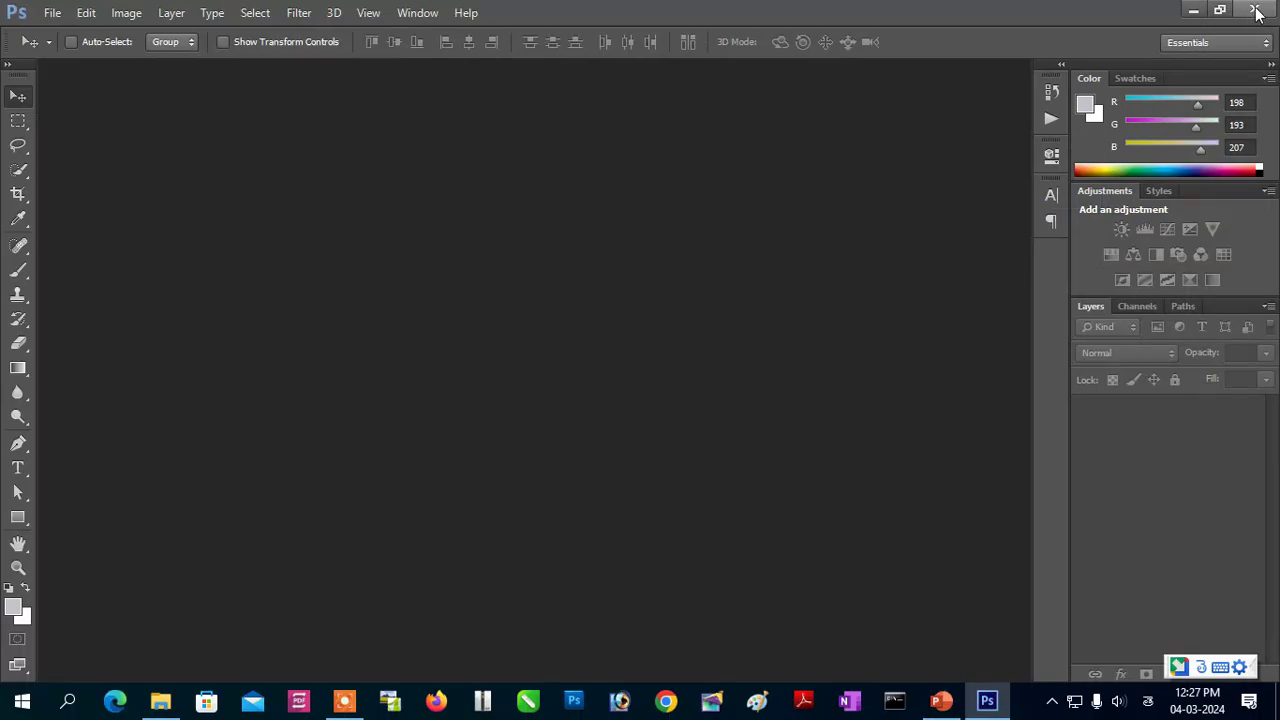
# - Quit Photoshop and relaunch PhotoshopCS6Portable from the Adobe Photoshop_Portable_CS6_x64 folder
pyautogui.click(1256, 10)
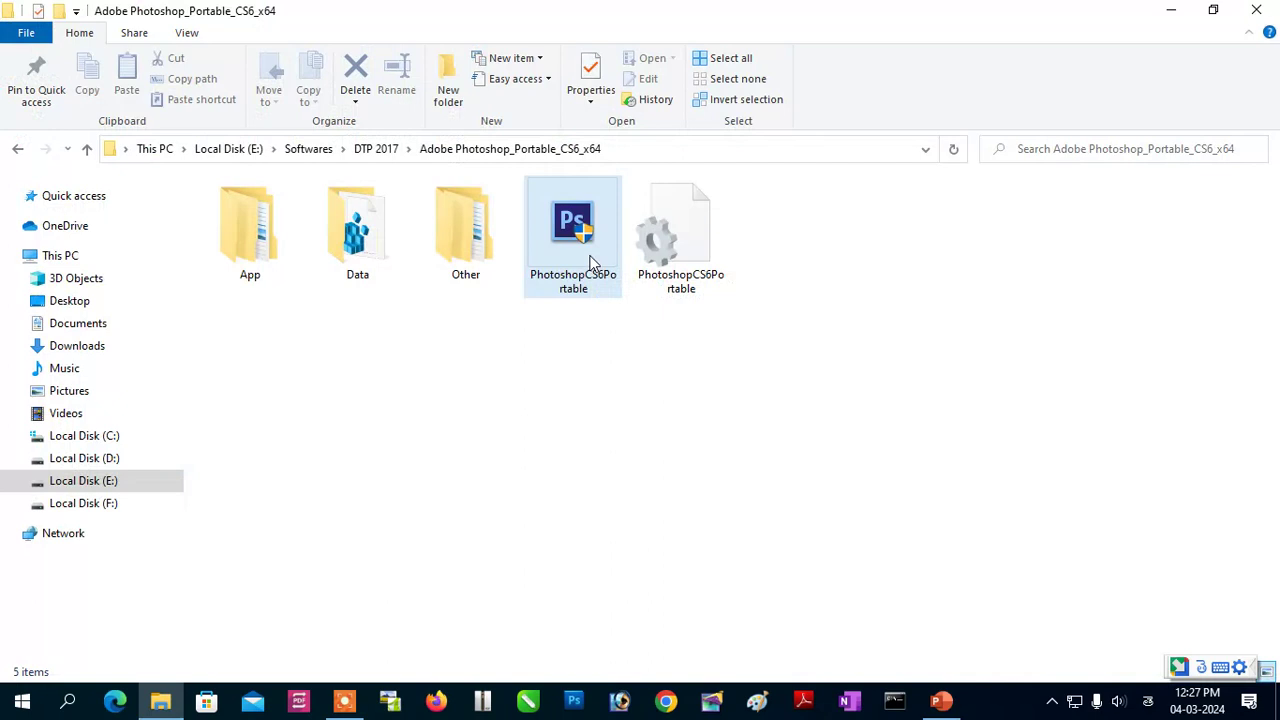
pyautogui.doubleClick(590, 260)
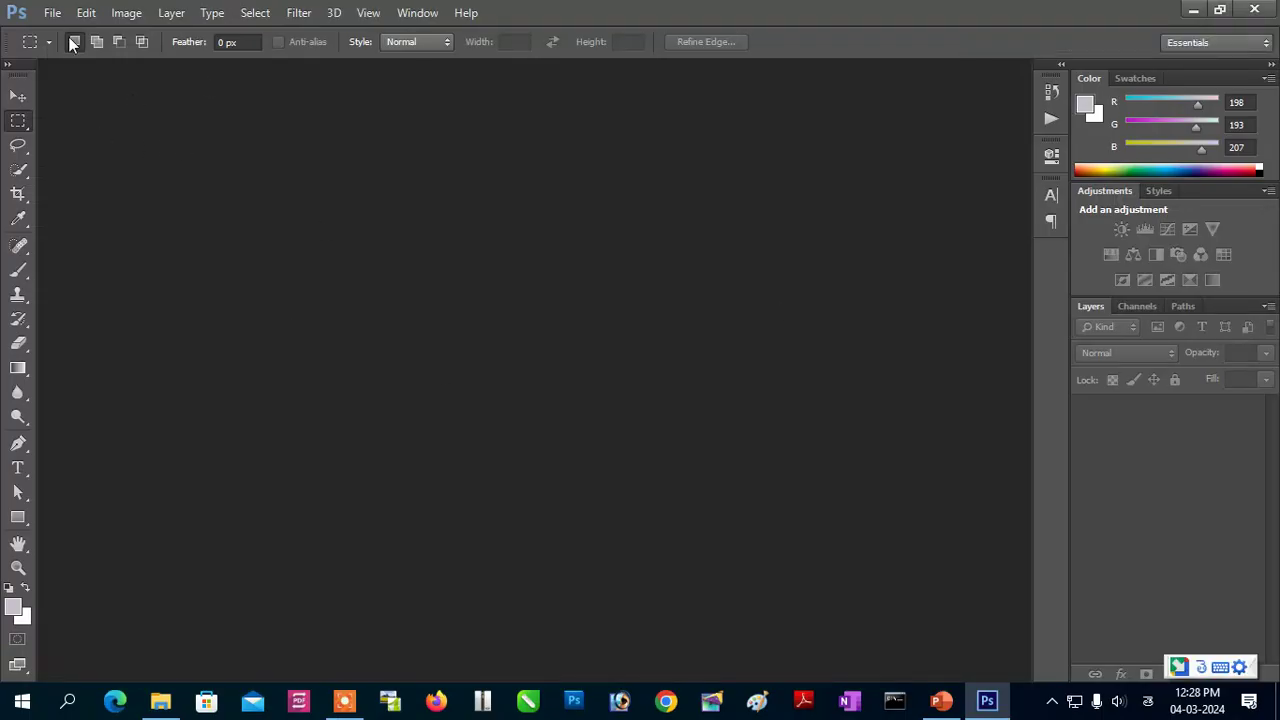
# - Confirm Middle Eastern remains the selected text engine in Type preferences
pyautogui.click(86, 12)
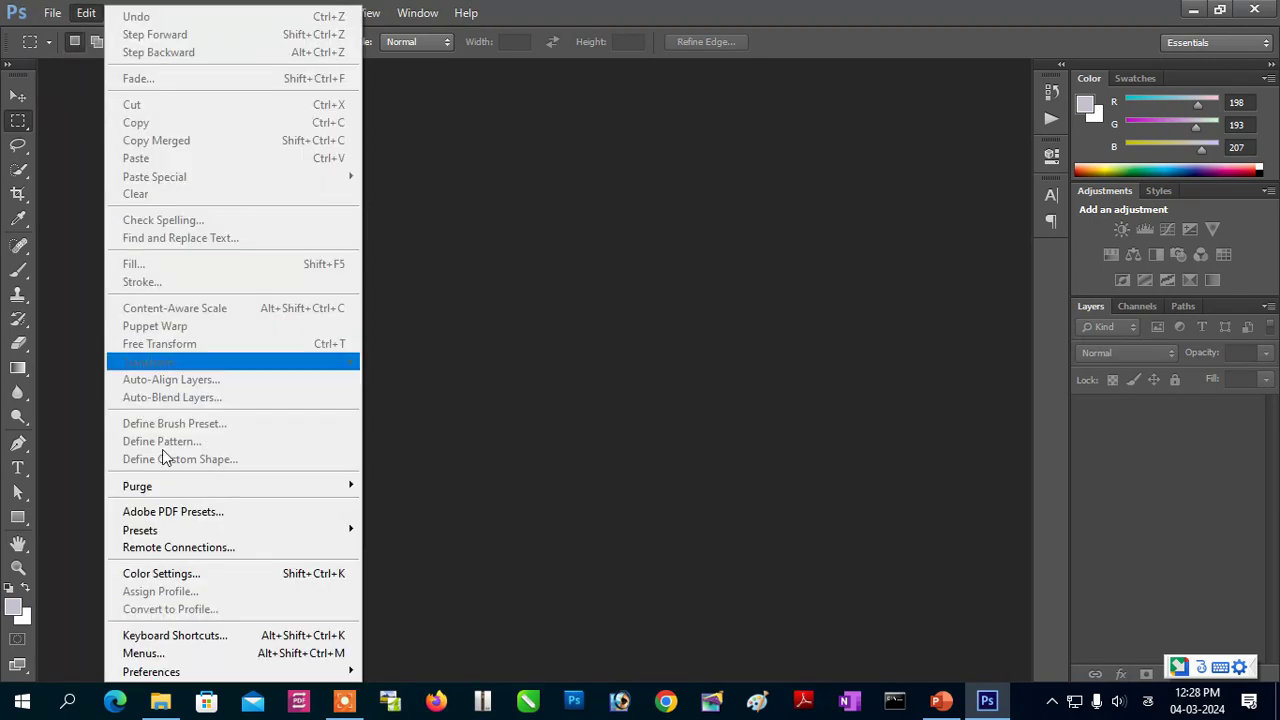
pyautogui.moveTo(151, 671)
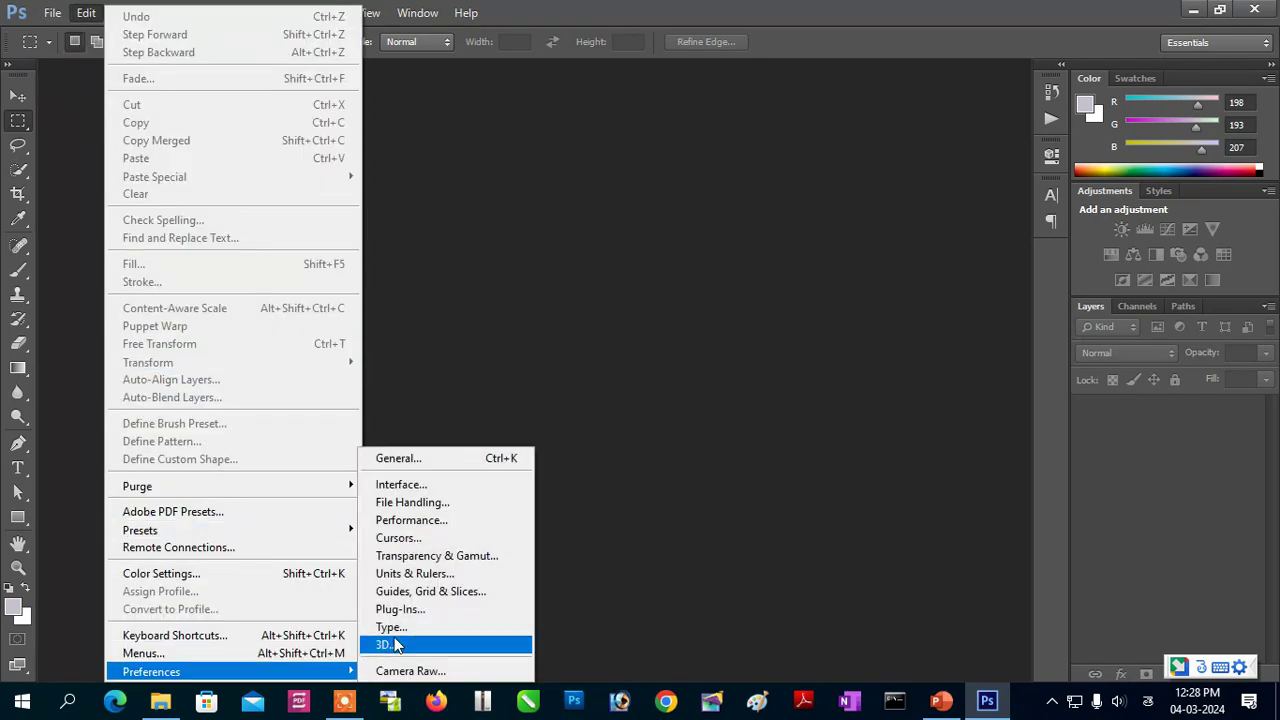
pyautogui.click(401, 628)
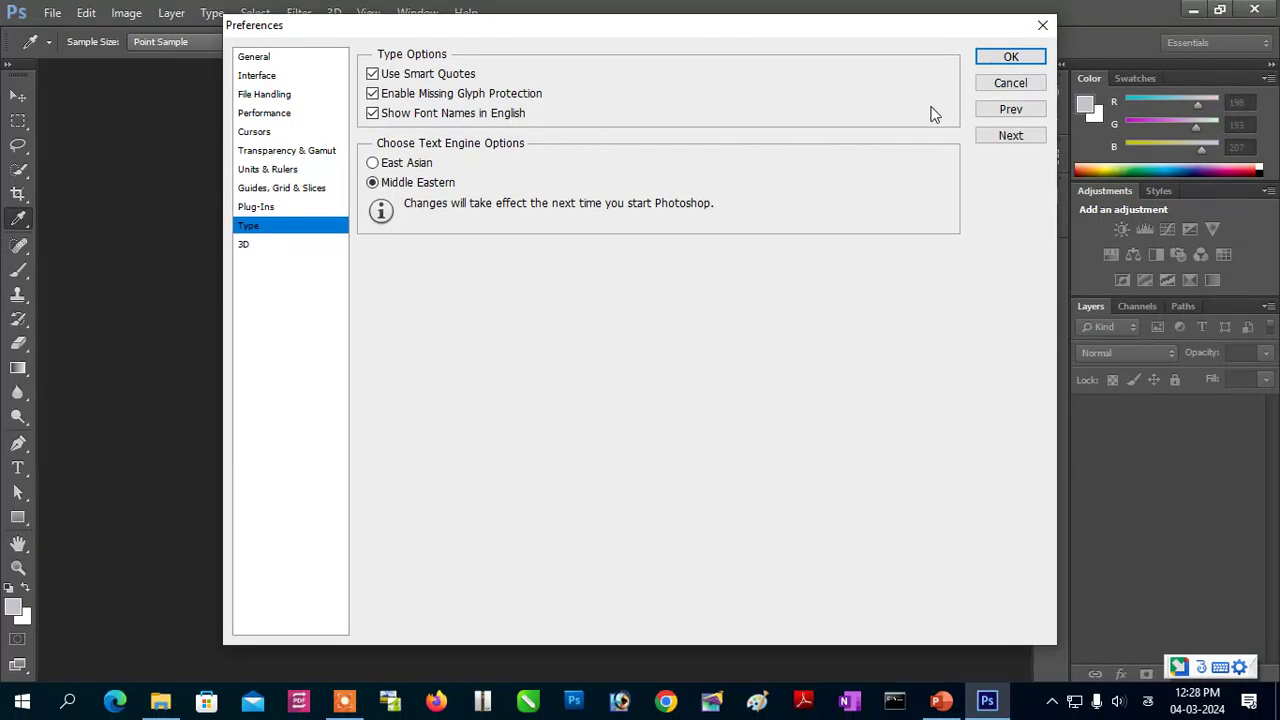
pyautogui.click(1011, 56)
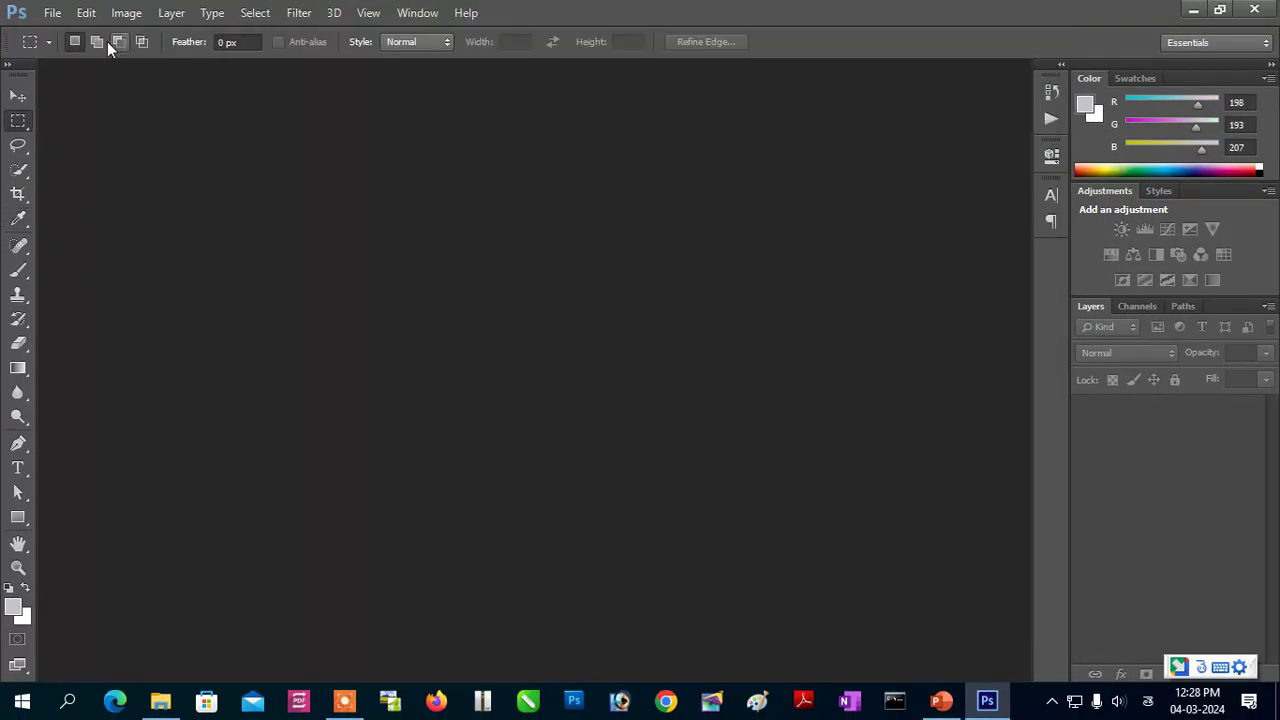
# - Create a new International Paper A4 document at 300 ppi and switch input to Telugu Google Input Tools
pyautogui.click(55, 13)
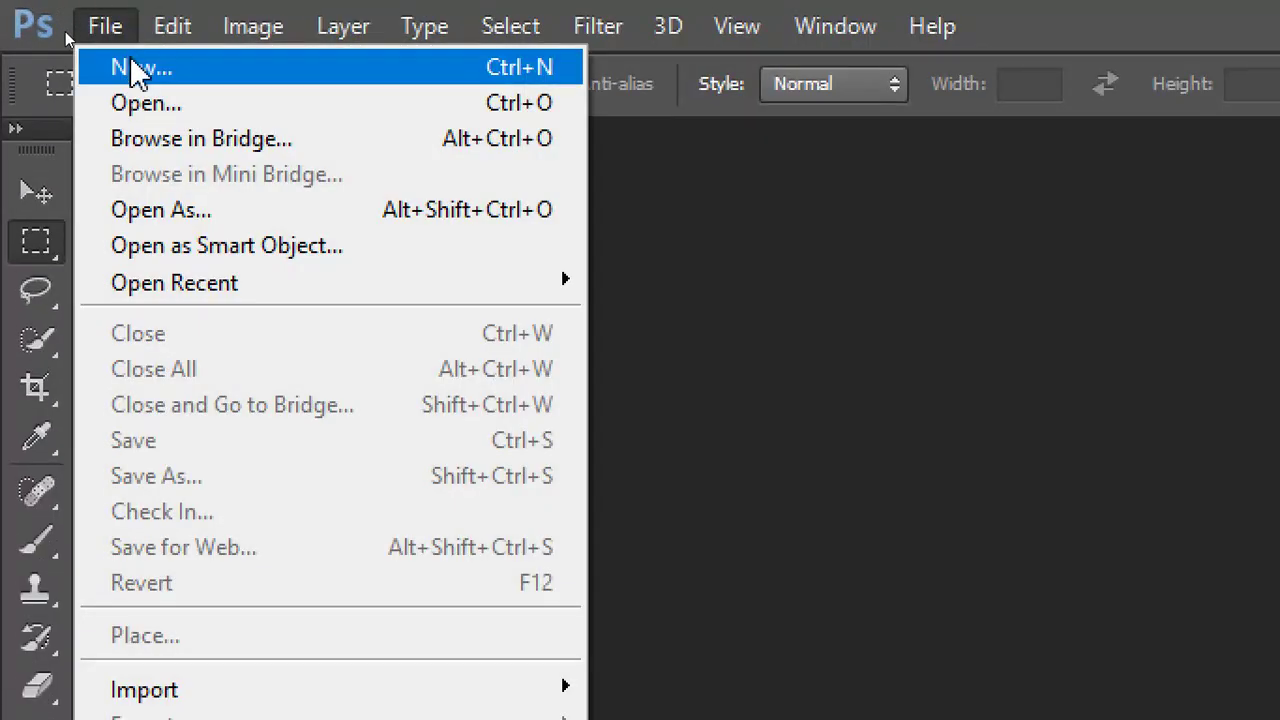
pyautogui.click(132, 66)
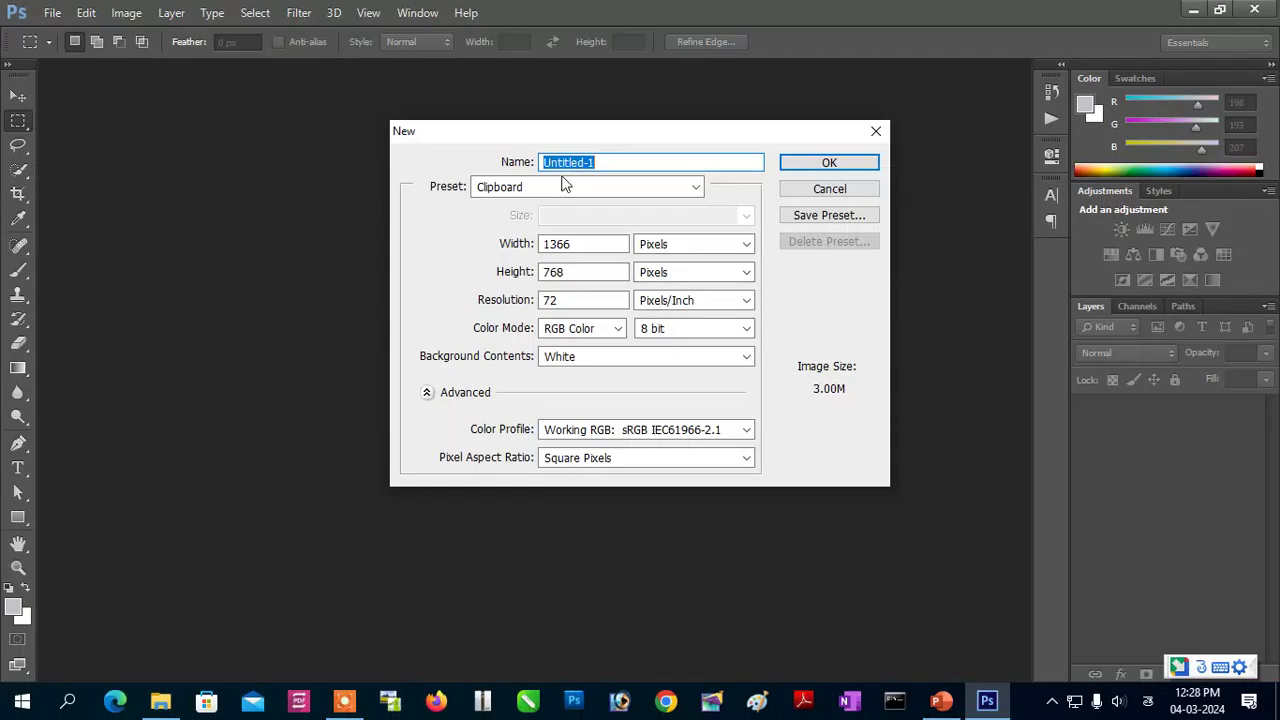
pyautogui.click(556, 185)
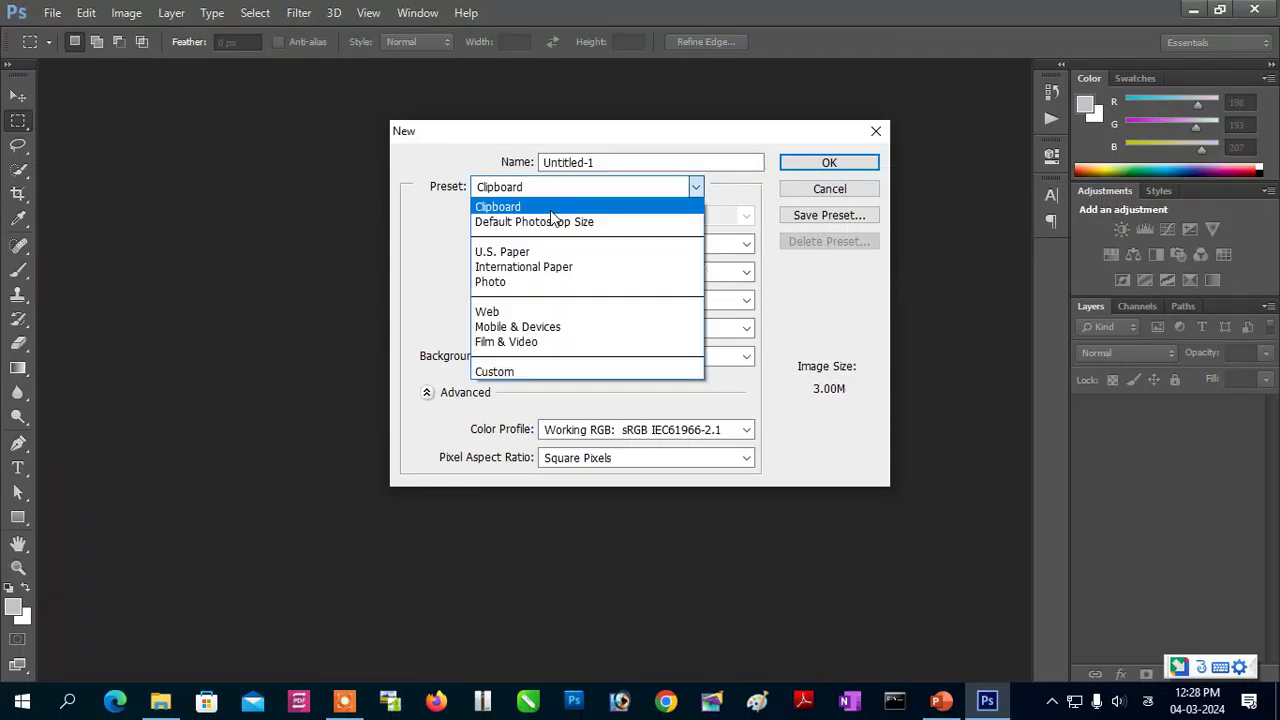
pyautogui.click(527, 270)
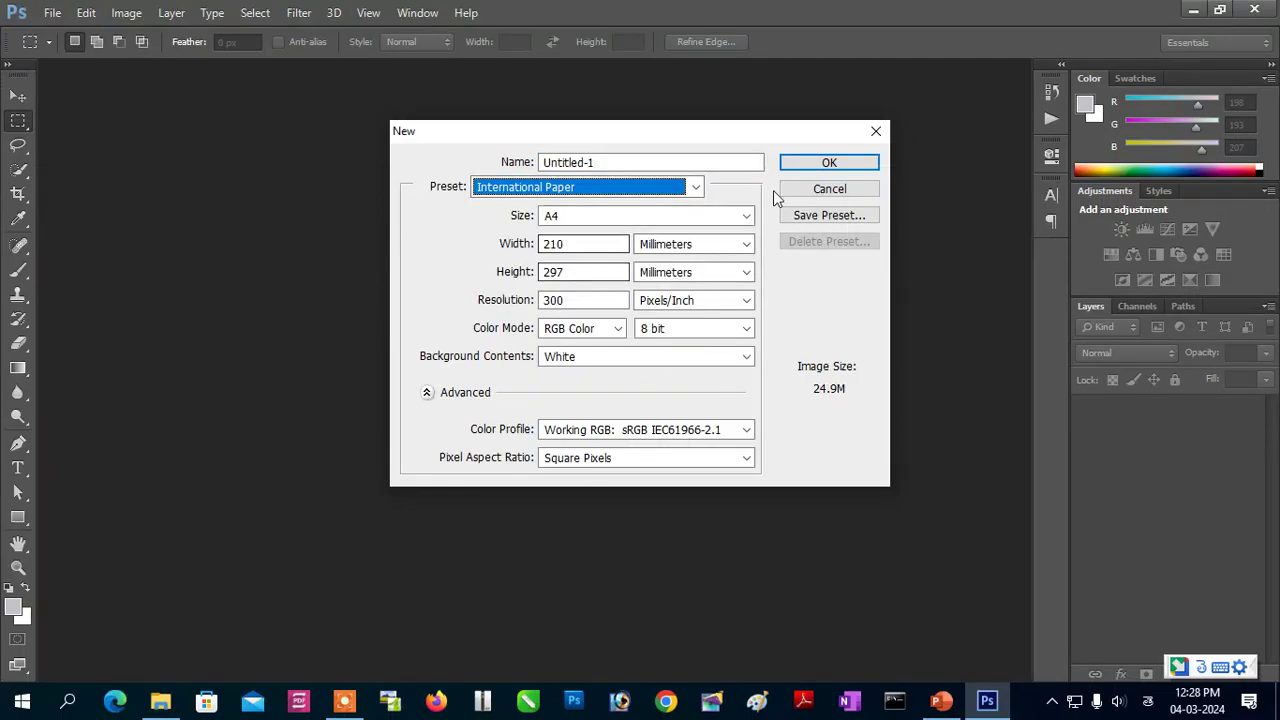
pyautogui.click(807, 170)
pyautogui.click(807, 170)
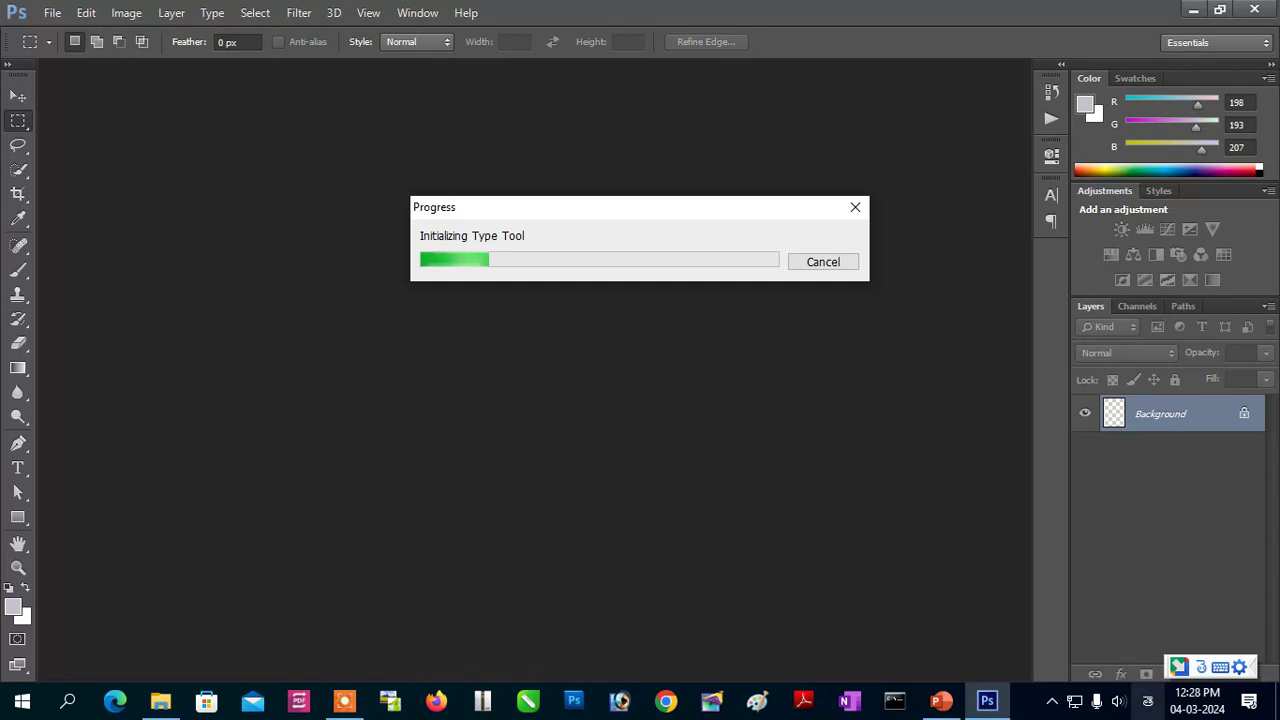
pyautogui.click(1148, 702)
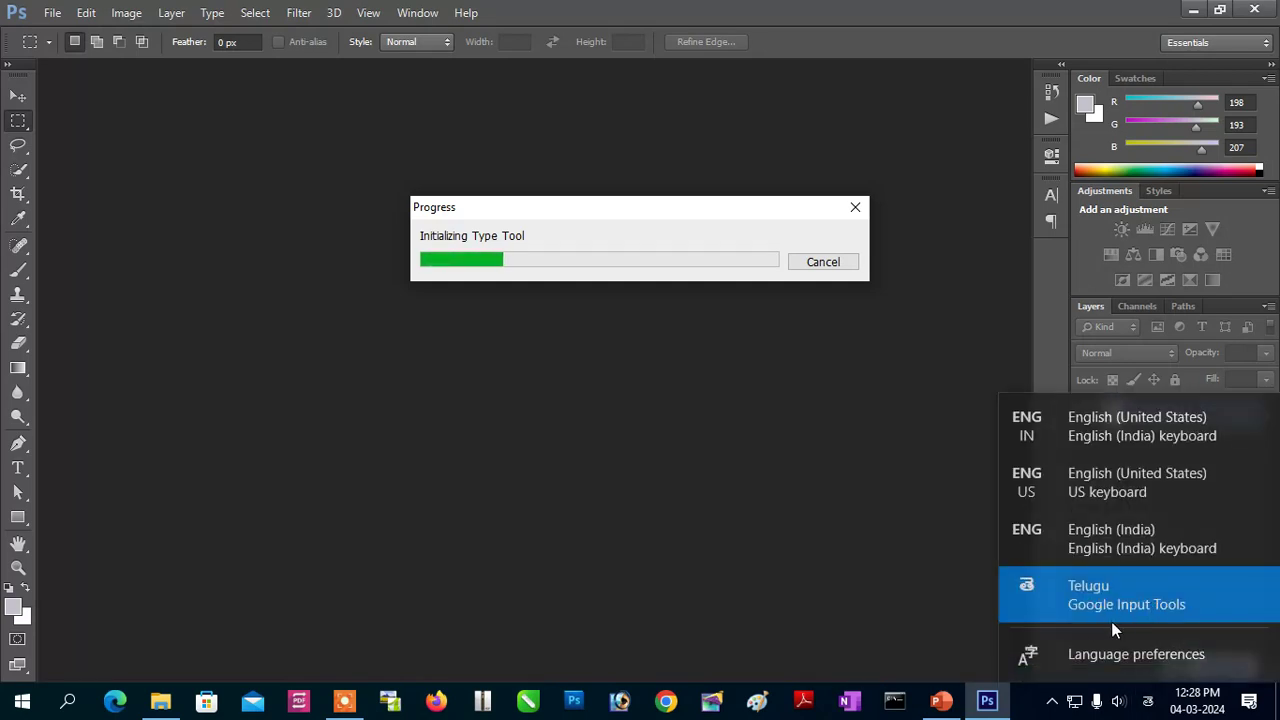
pyautogui.click(1125, 604)
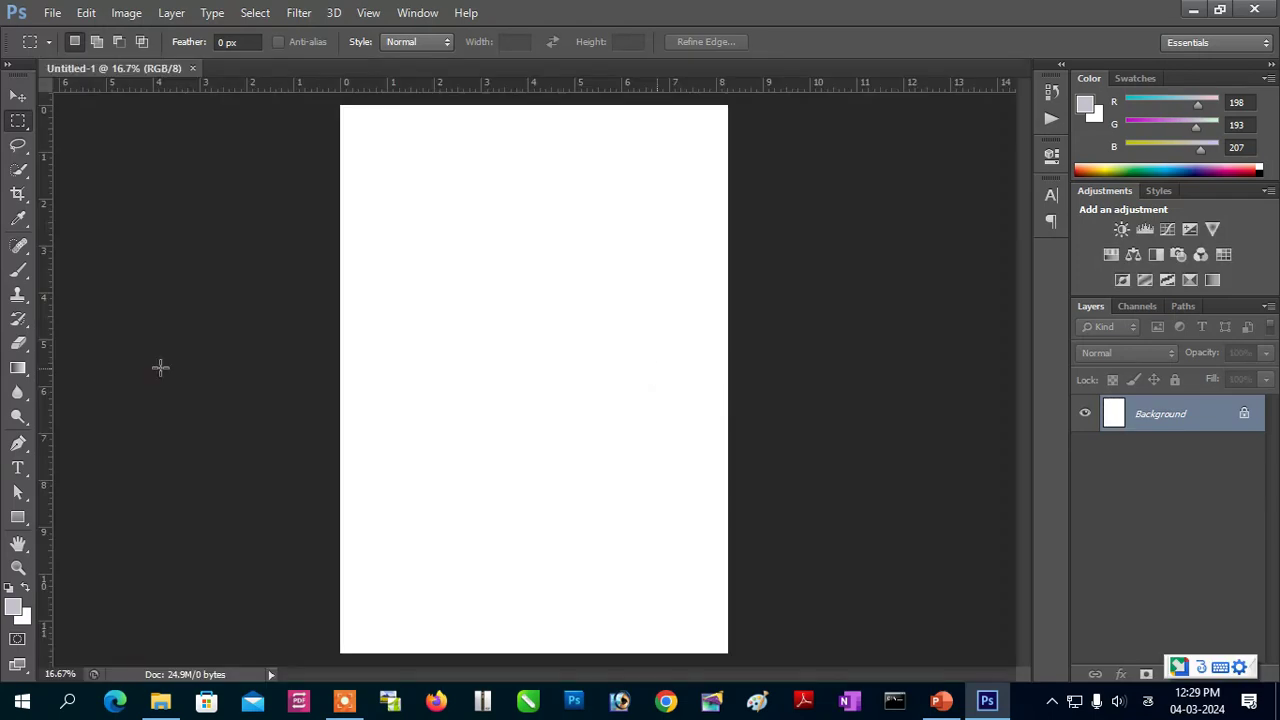
# - Type రాజు and రాణి as purple Telugu text in a left-side box, enlarge it, and commit
pyautogui.click(17, 467)
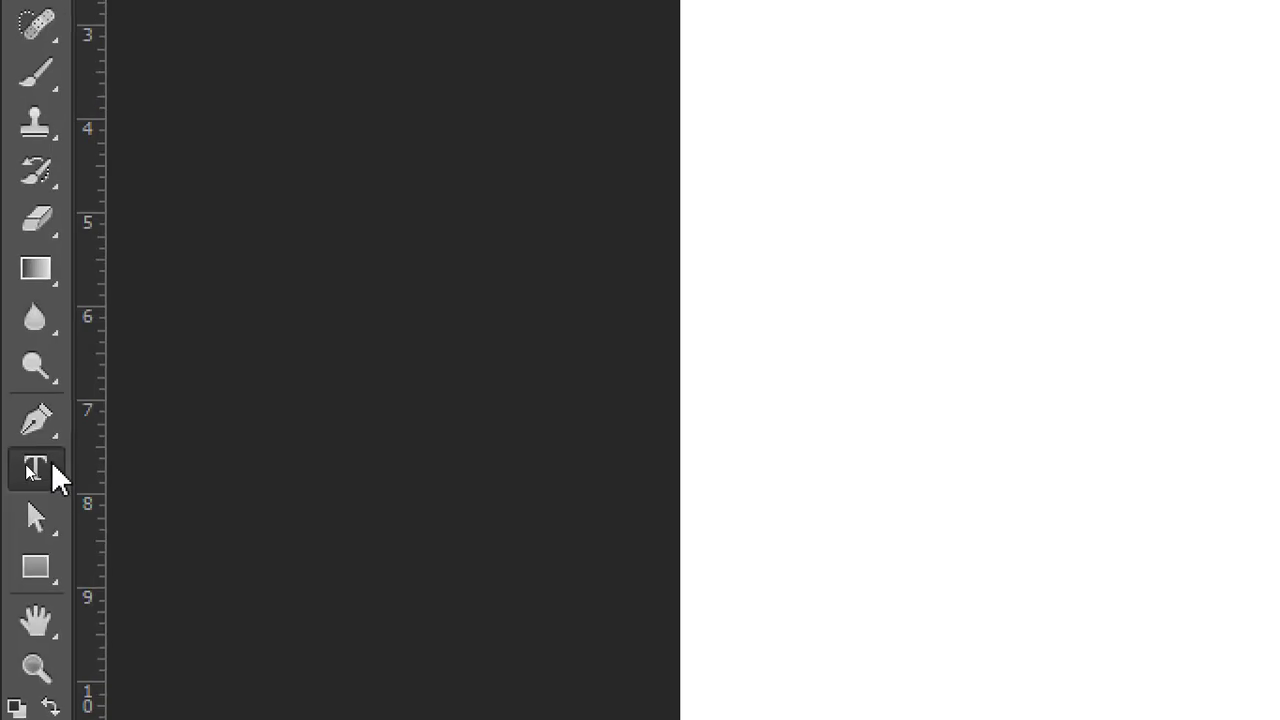
pyautogui.moveTo(676, 262)
pyautogui.mouseDown()
pyautogui.moveTo(864, 382)
pyautogui.moveTo(1114, 398)
pyautogui.mouseUp()
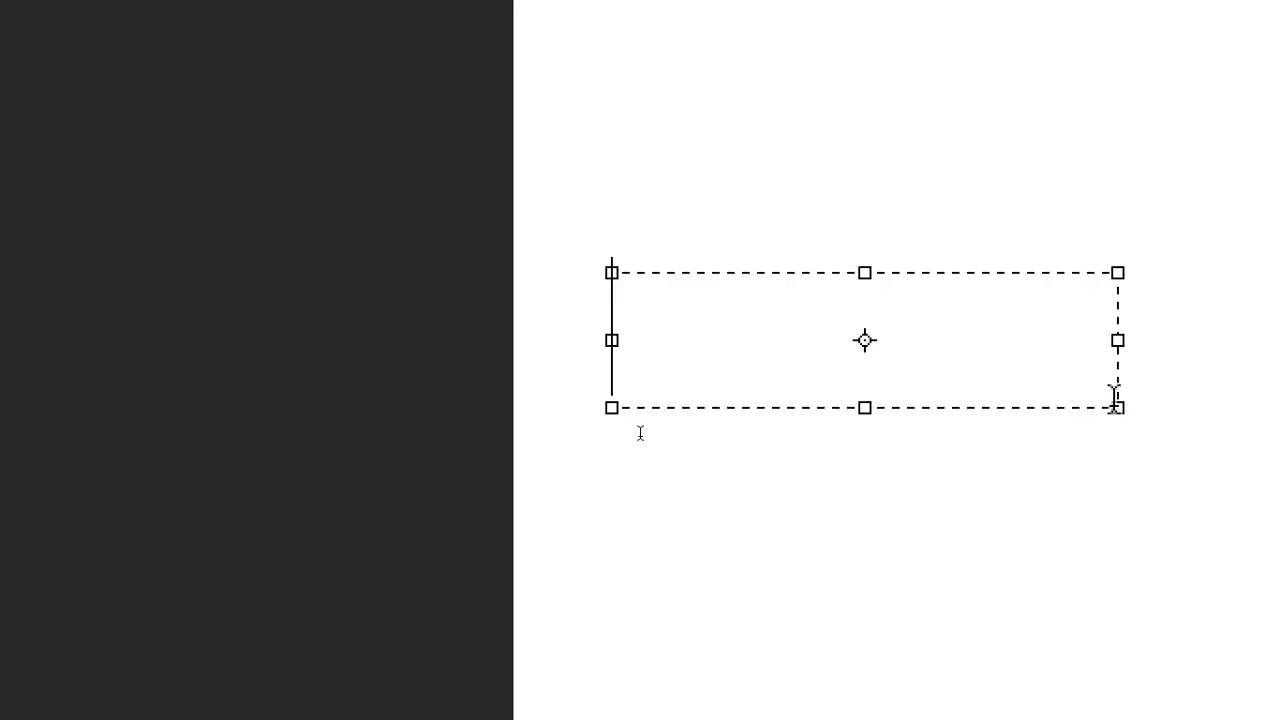
pyautogui.write('ra')
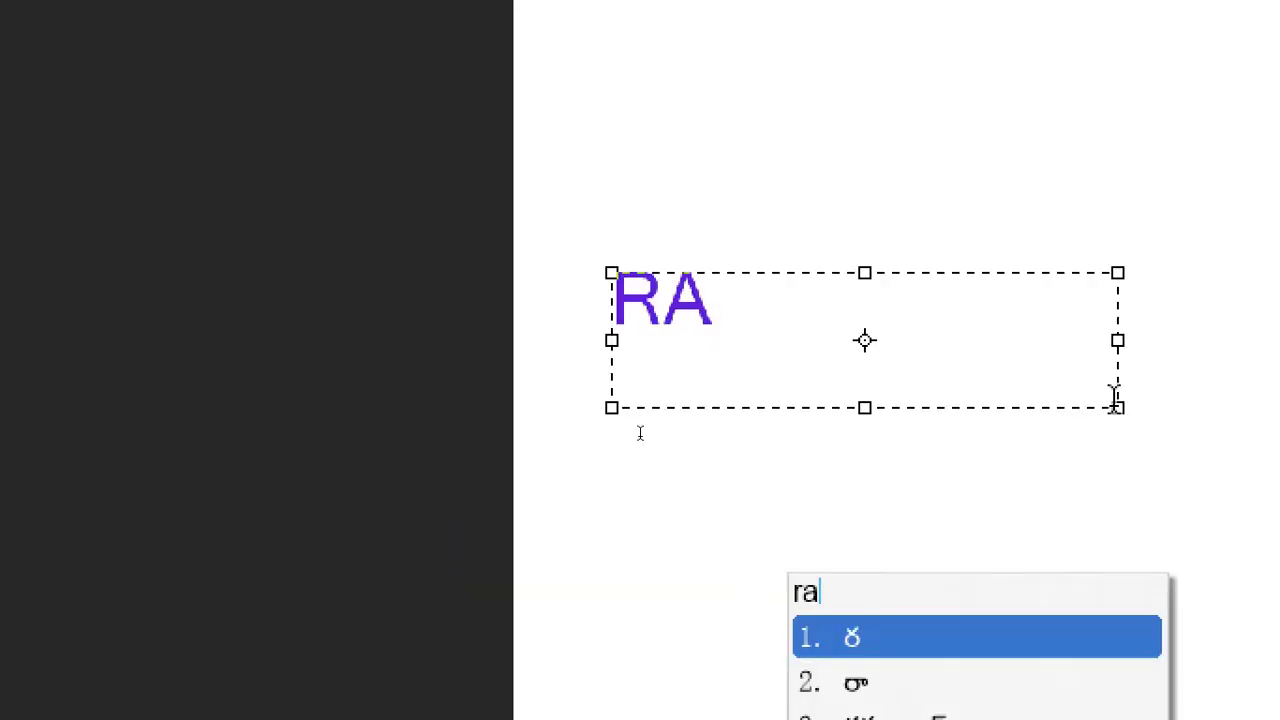
pyautogui.write('ju')
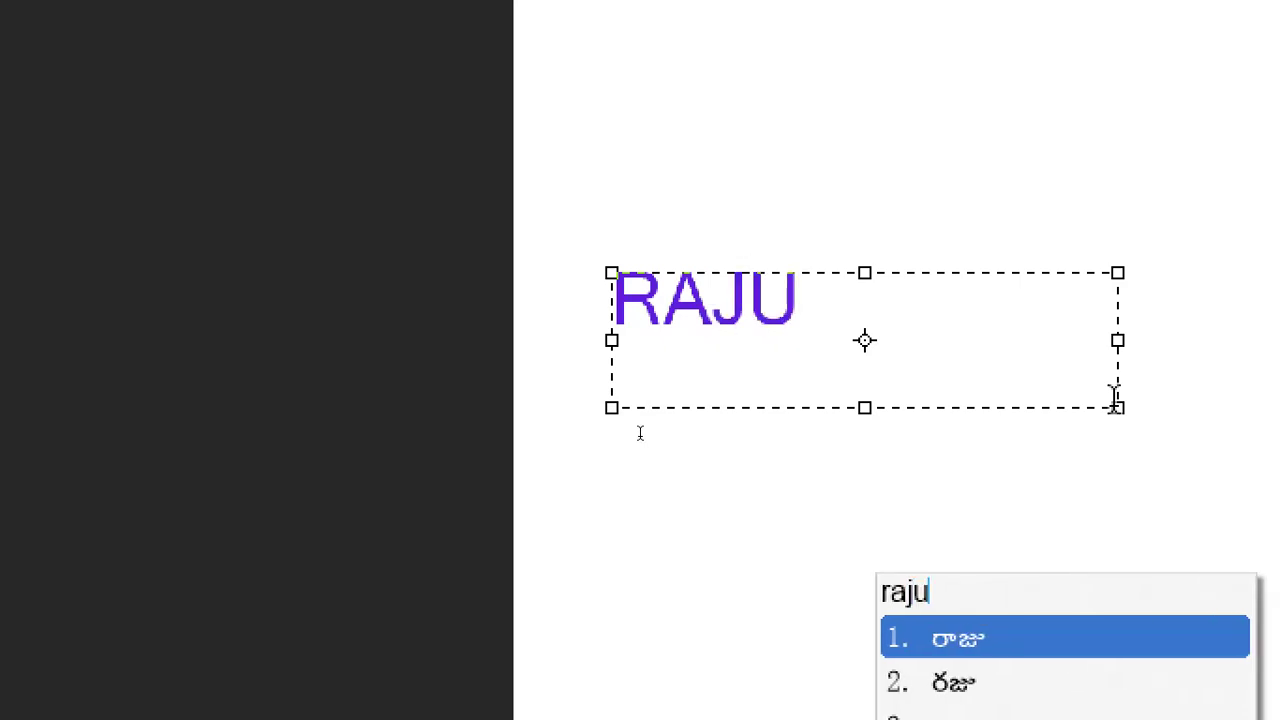
pyautogui.press('Return')
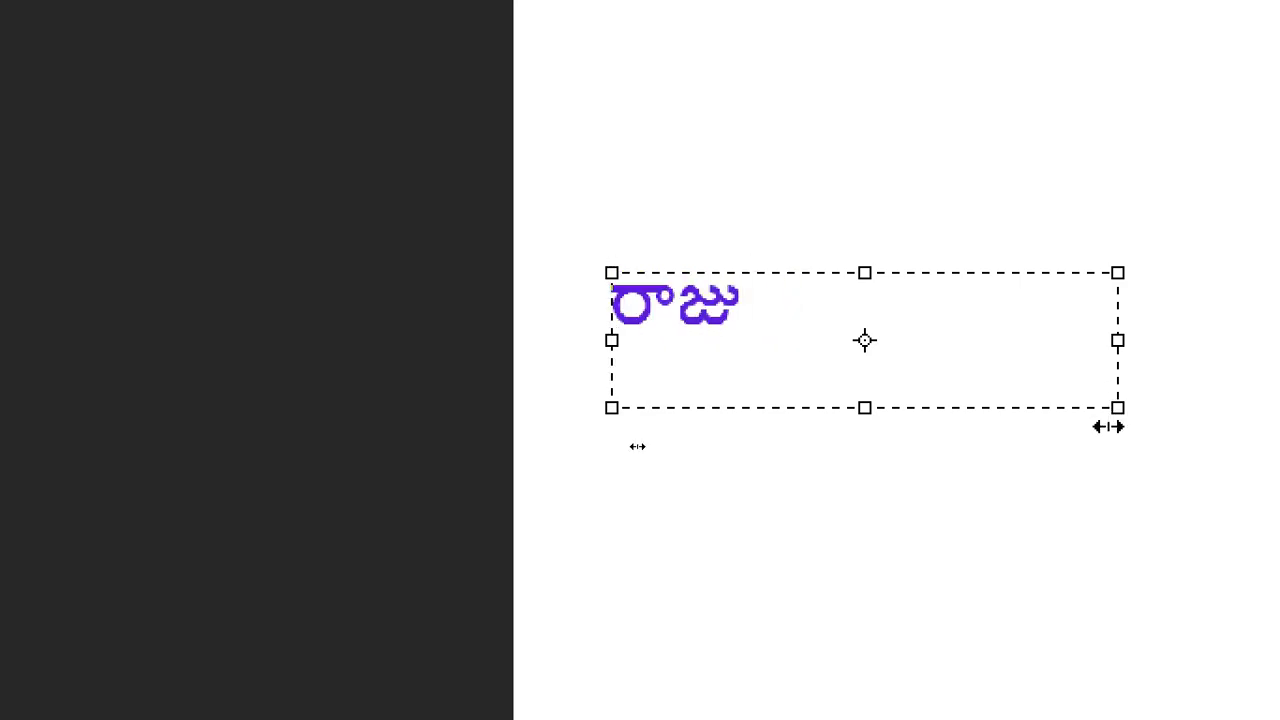
pyautogui.write('ra')
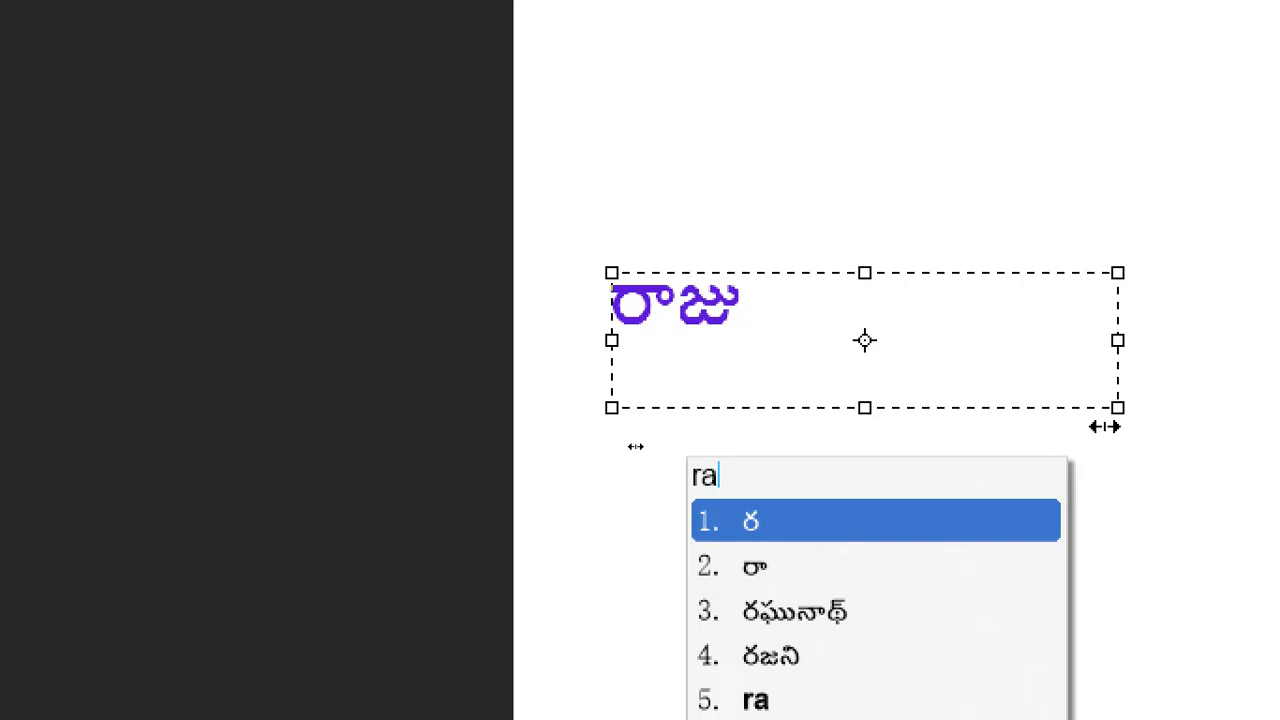
pyautogui.write('ni')
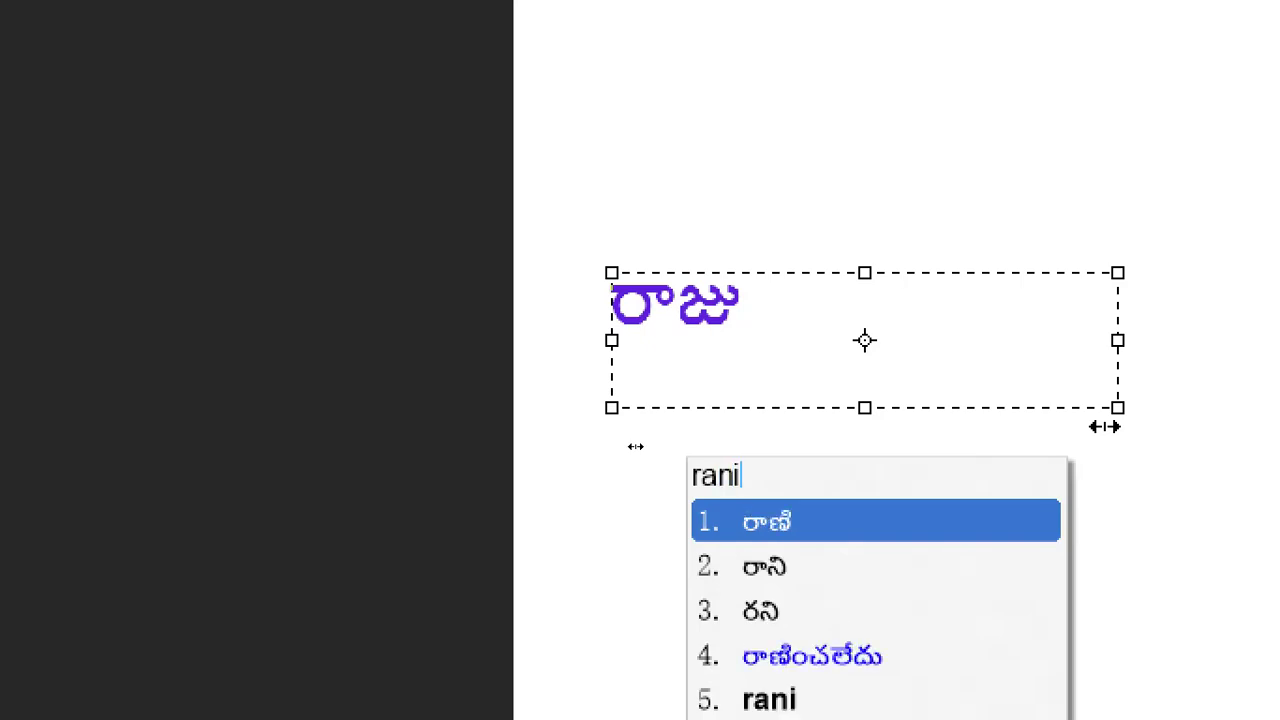
pyautogui.press('Escape')
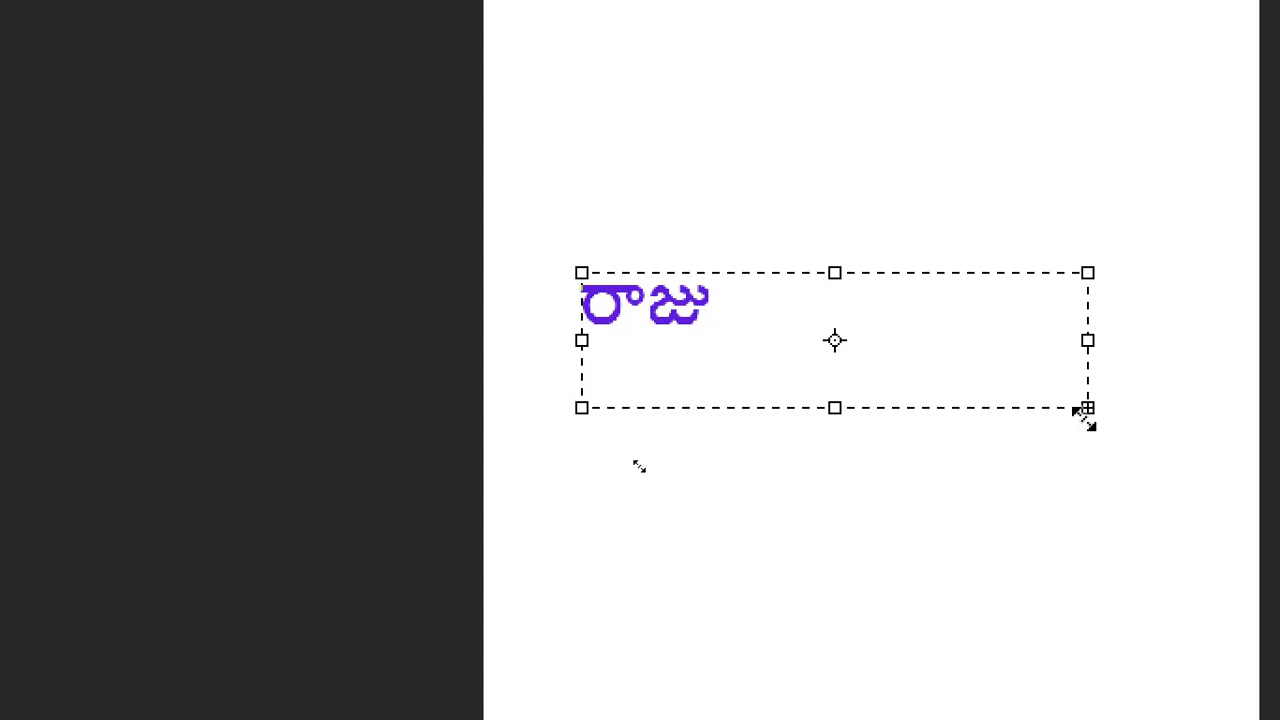
pyautogui.moveTo(1087, 410); pyautogui.dragTo(1093, 619)
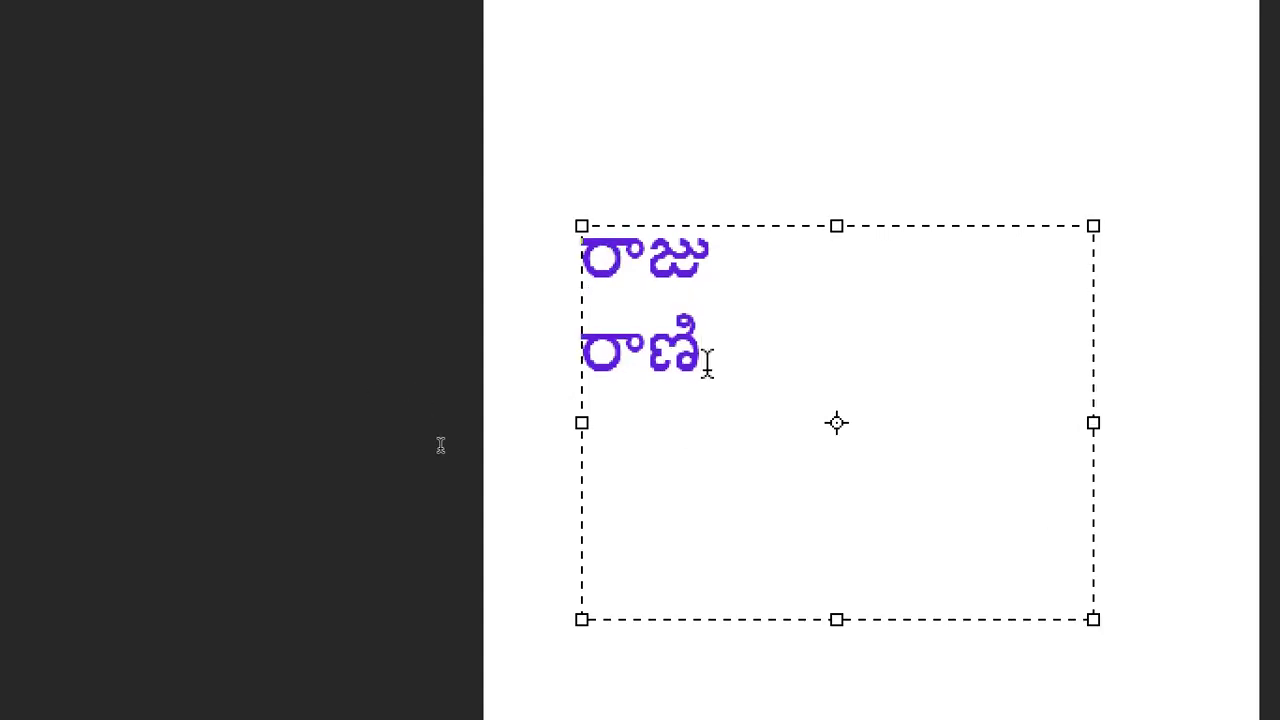
pyautogui.write('రాణి')
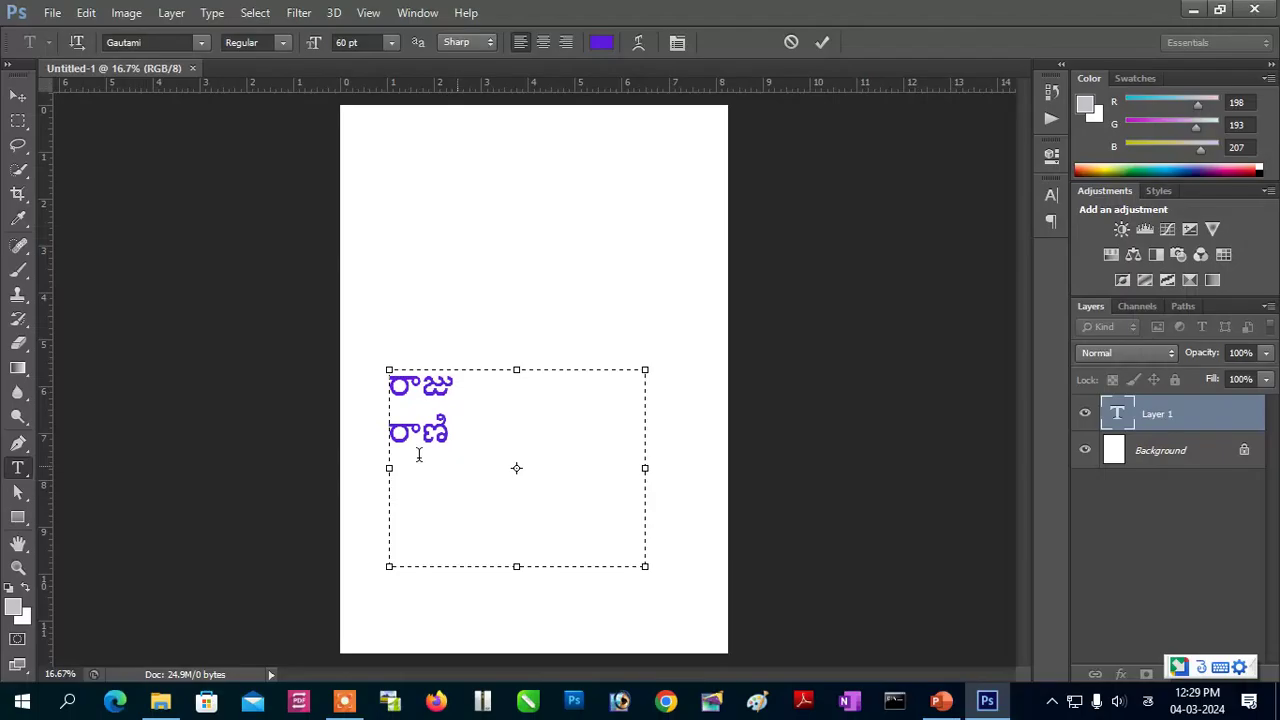
pyautogui.click(821, 45)
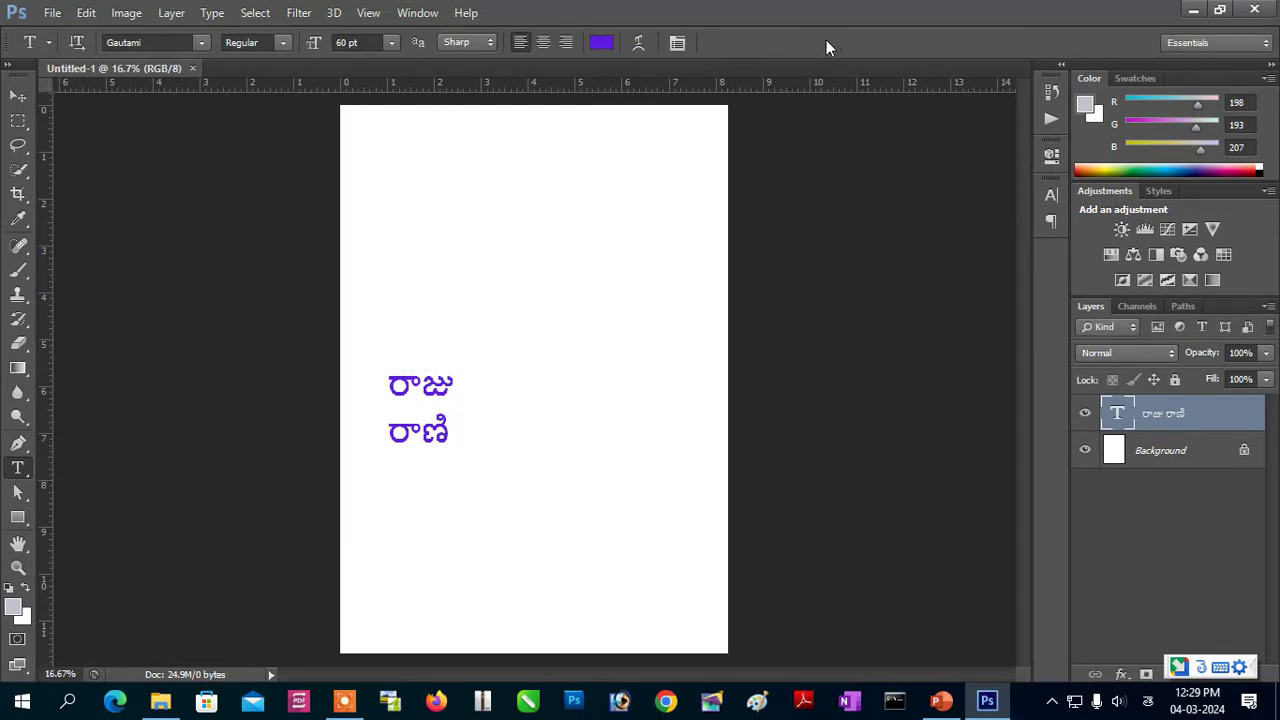
# - Select the Move tool, toggle the side panels with F7 twice, and minimize Photoshop
pyautogui.click(15, 100)
pyautogui.press('F7')
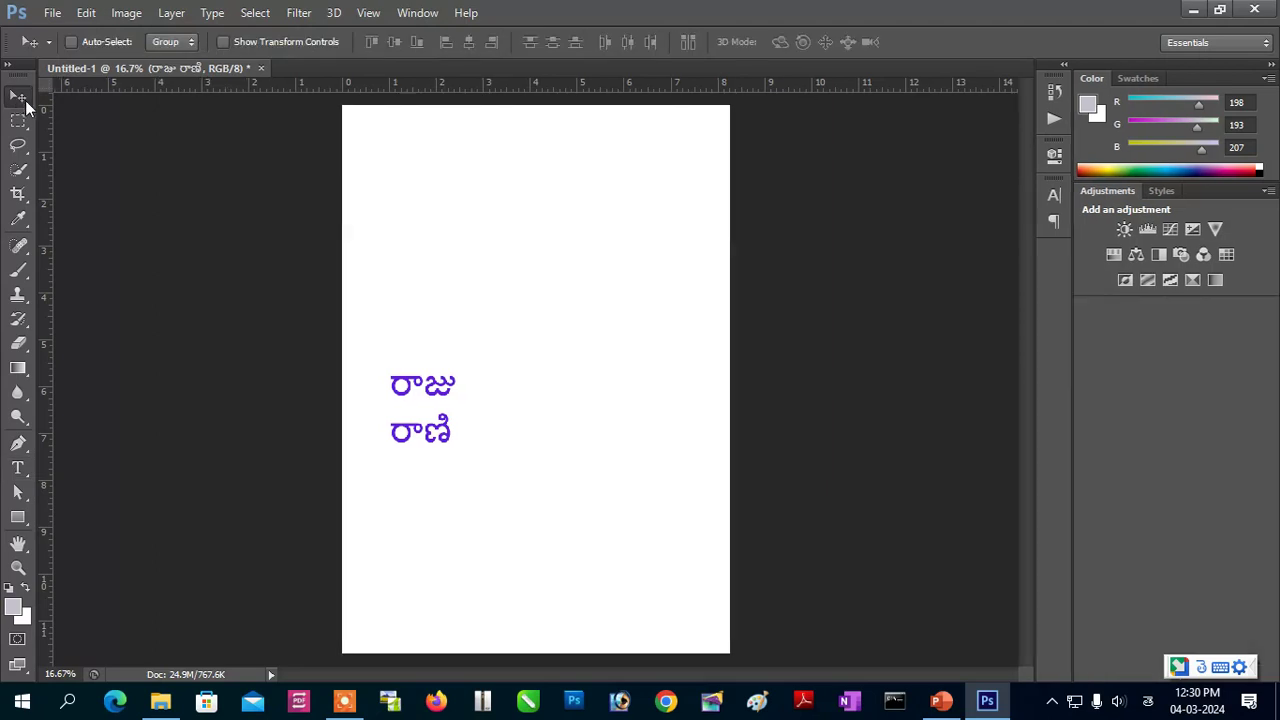
pyautogui.press('F7')
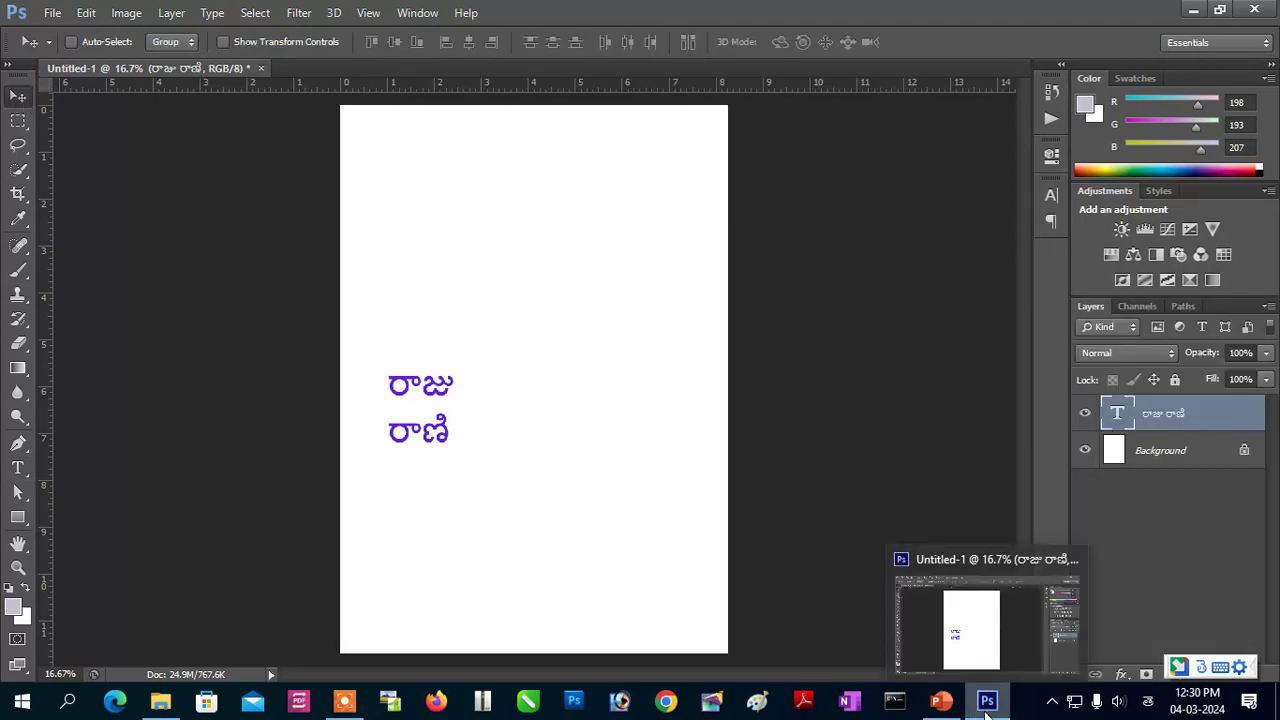
pyautogui.click(987, 708)
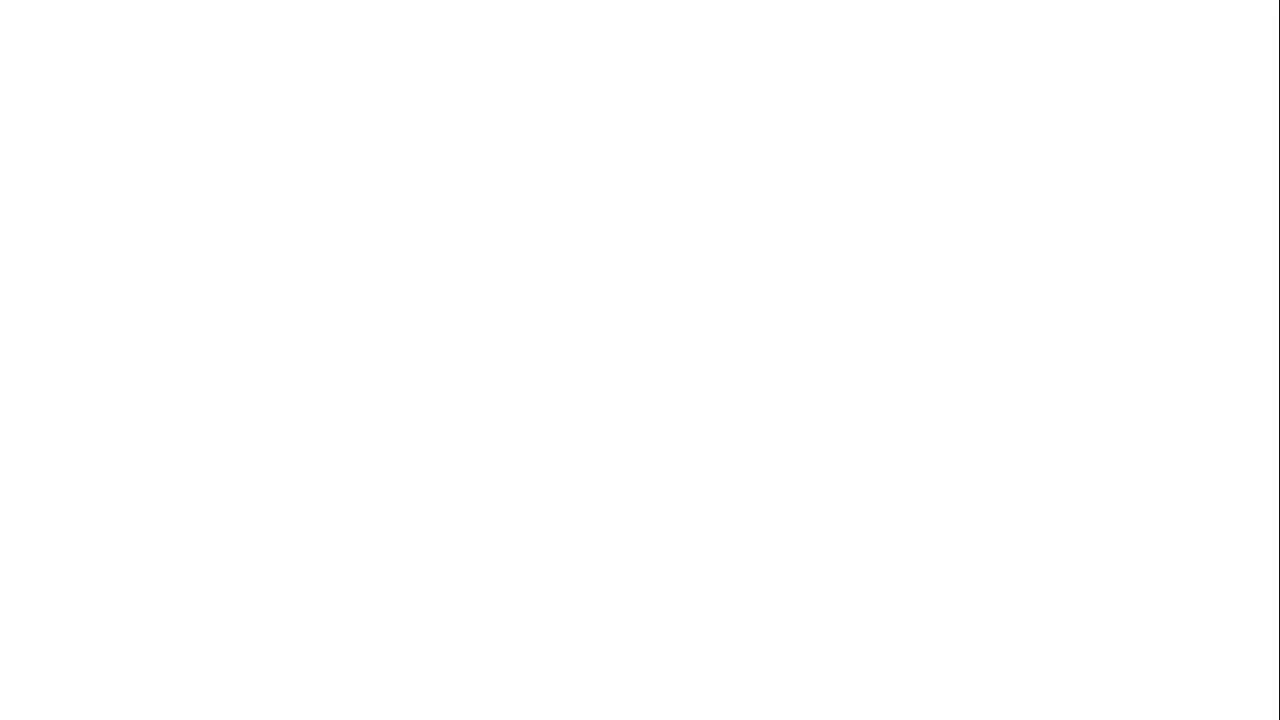